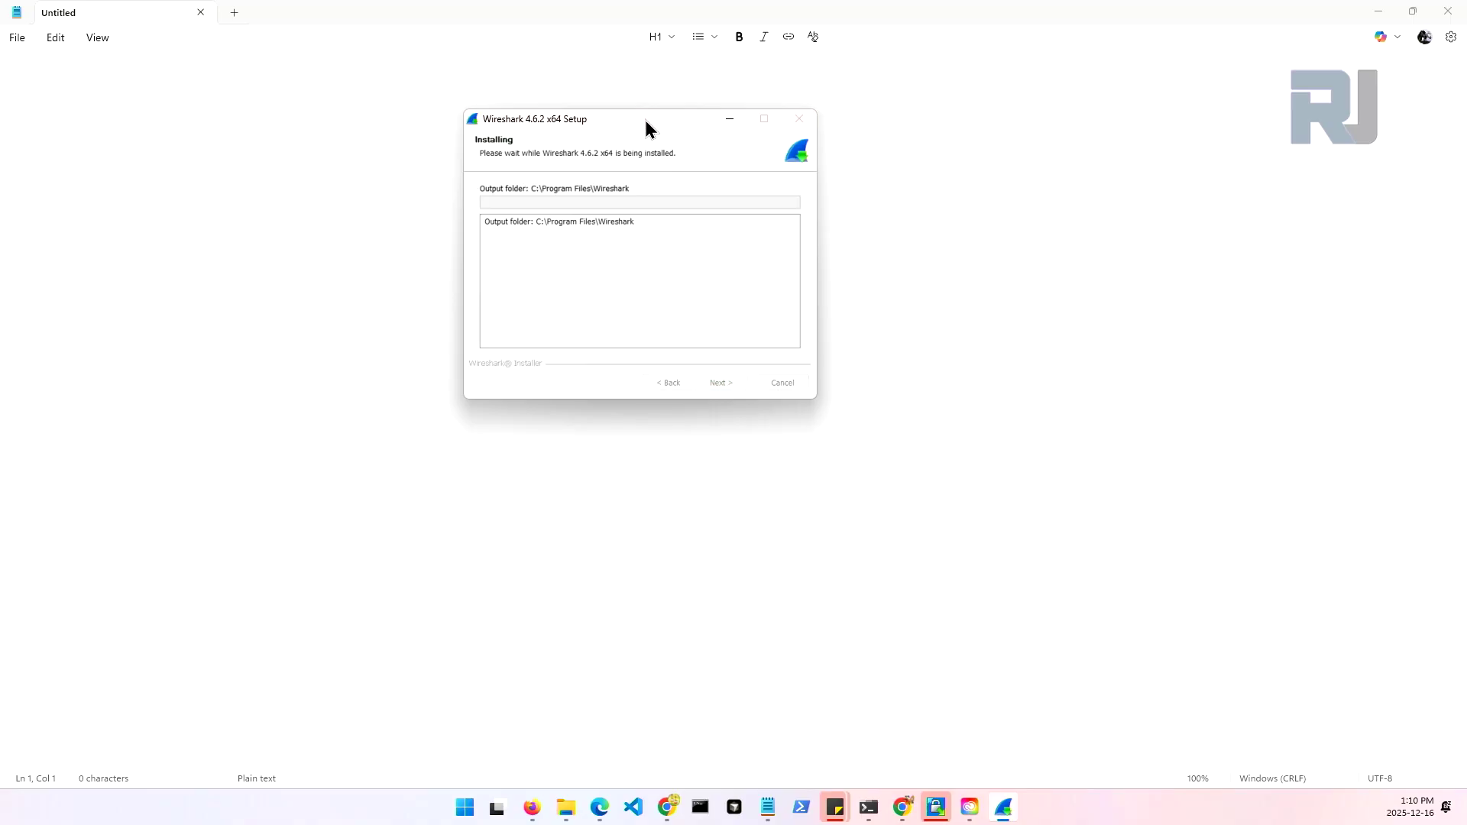
Move the Wireshark 4.6.2 x64 setup window aside and continue past the installation page after the files are extracted
{"action": "left_click_drag", "start_coordinate": [645, 121], "coordinate": [605, 127]}
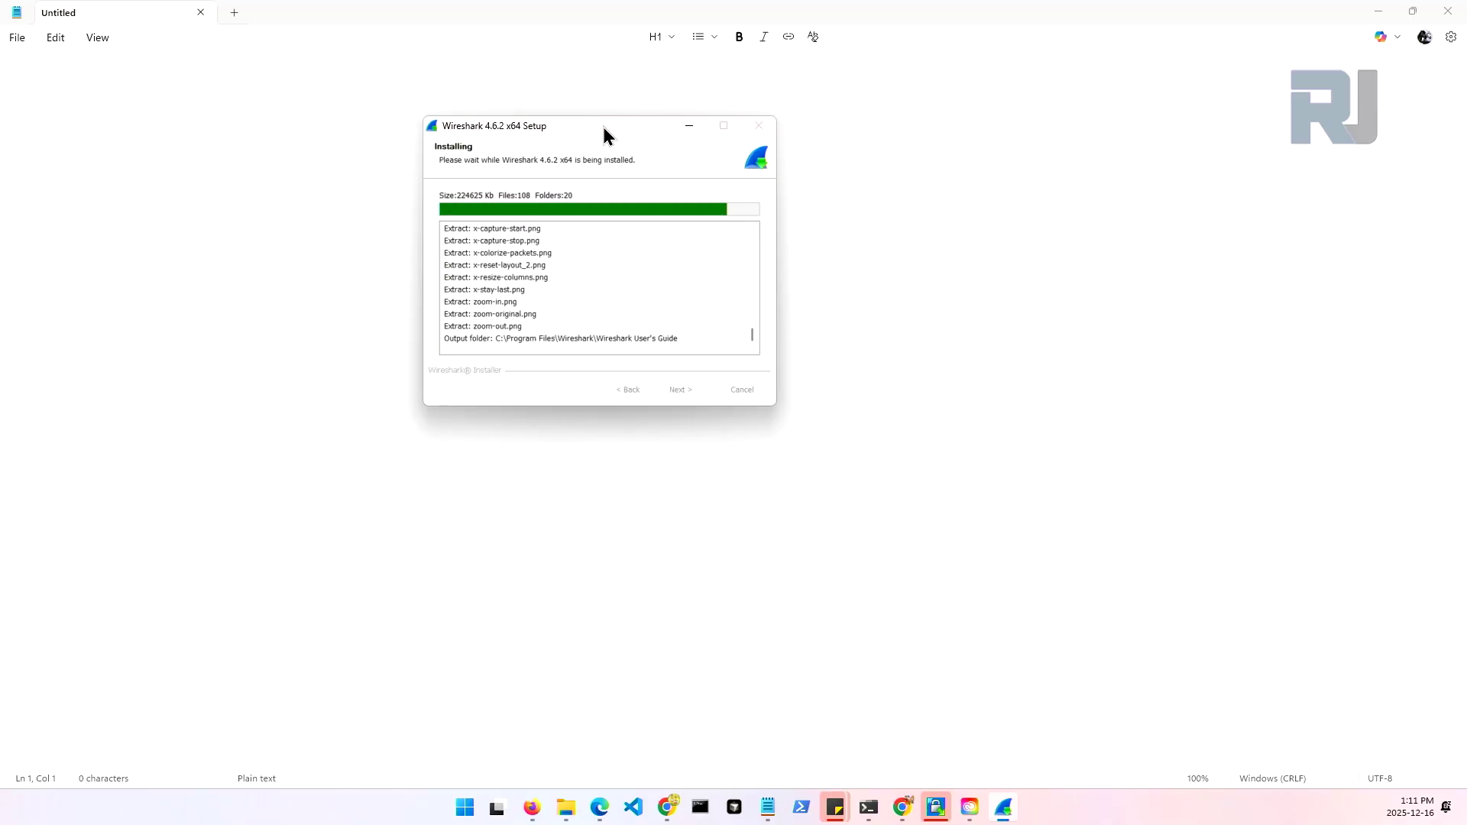
{"action": "left_click_drag", "start_coordinate": [631, 141], "coordinate": [612, 148]}
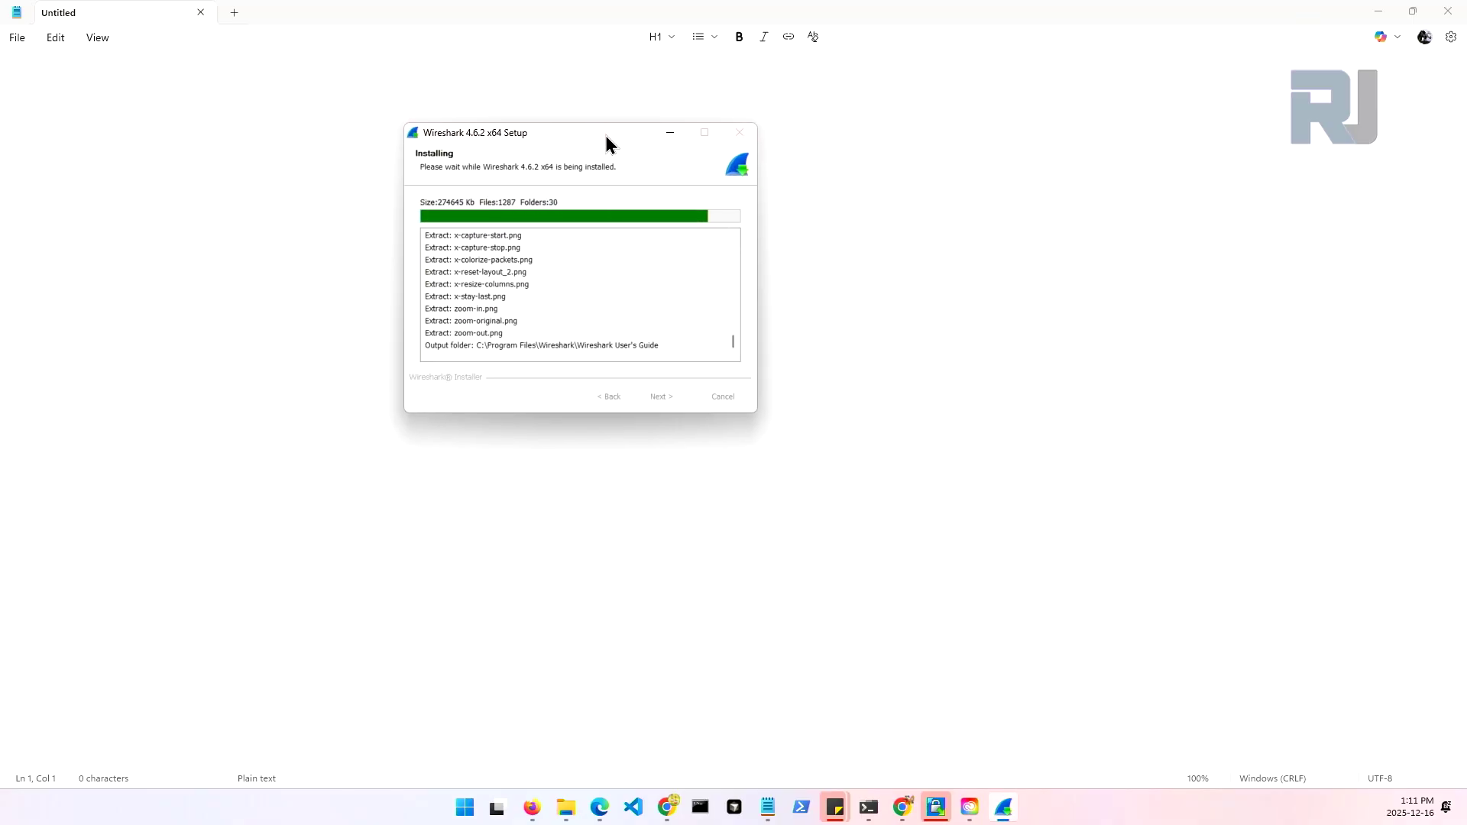
{"action": "left_click", "coordinate": [660, 397]}
{"action": "left_click", "coordinate": [660, 397]}
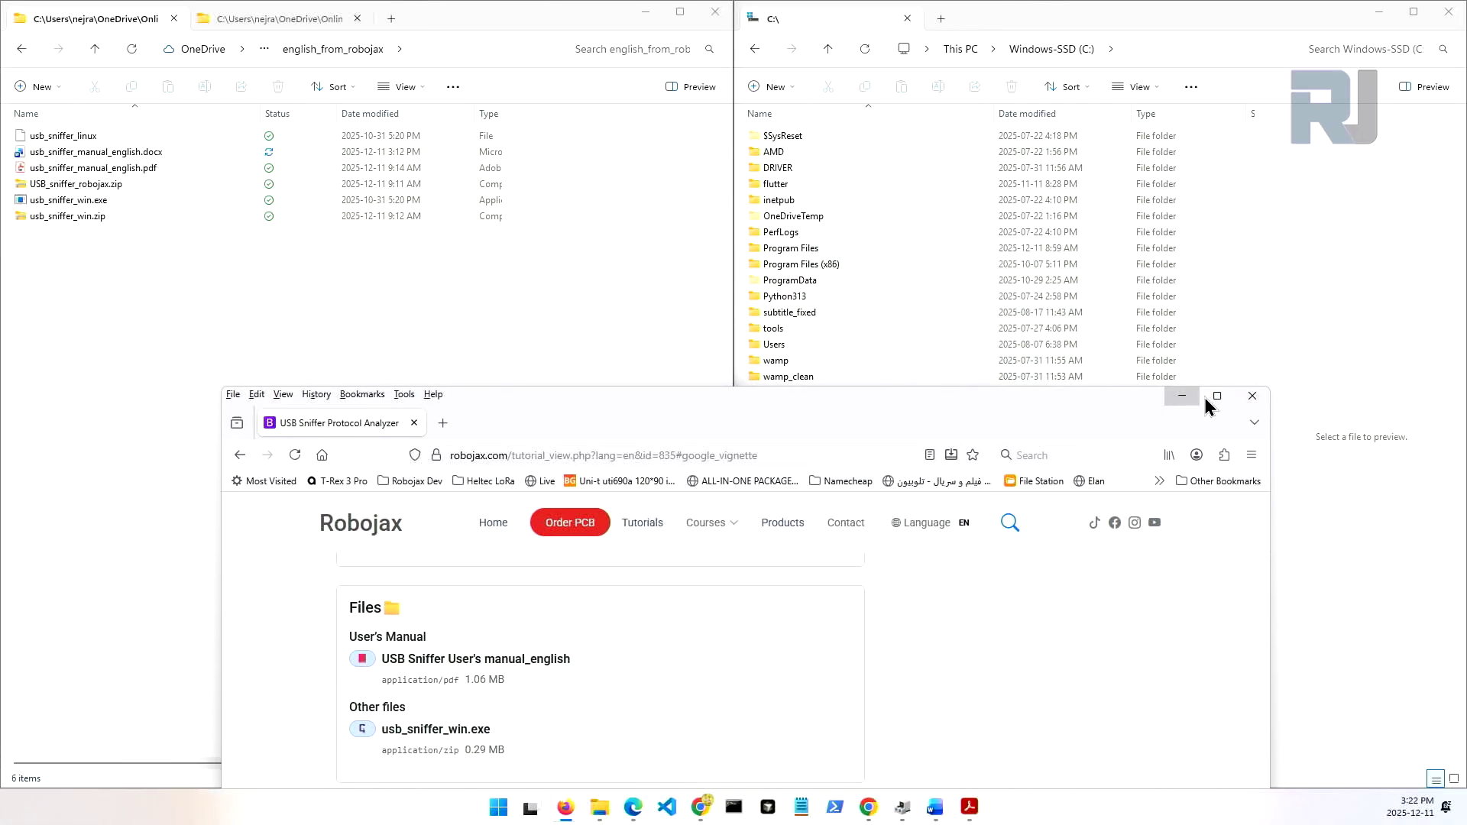
Maximize the Robojax USB sniffer tutorial page and review its Files and Resources & references sections
{"action": "left_click", "coordinate": [1213, 395]}
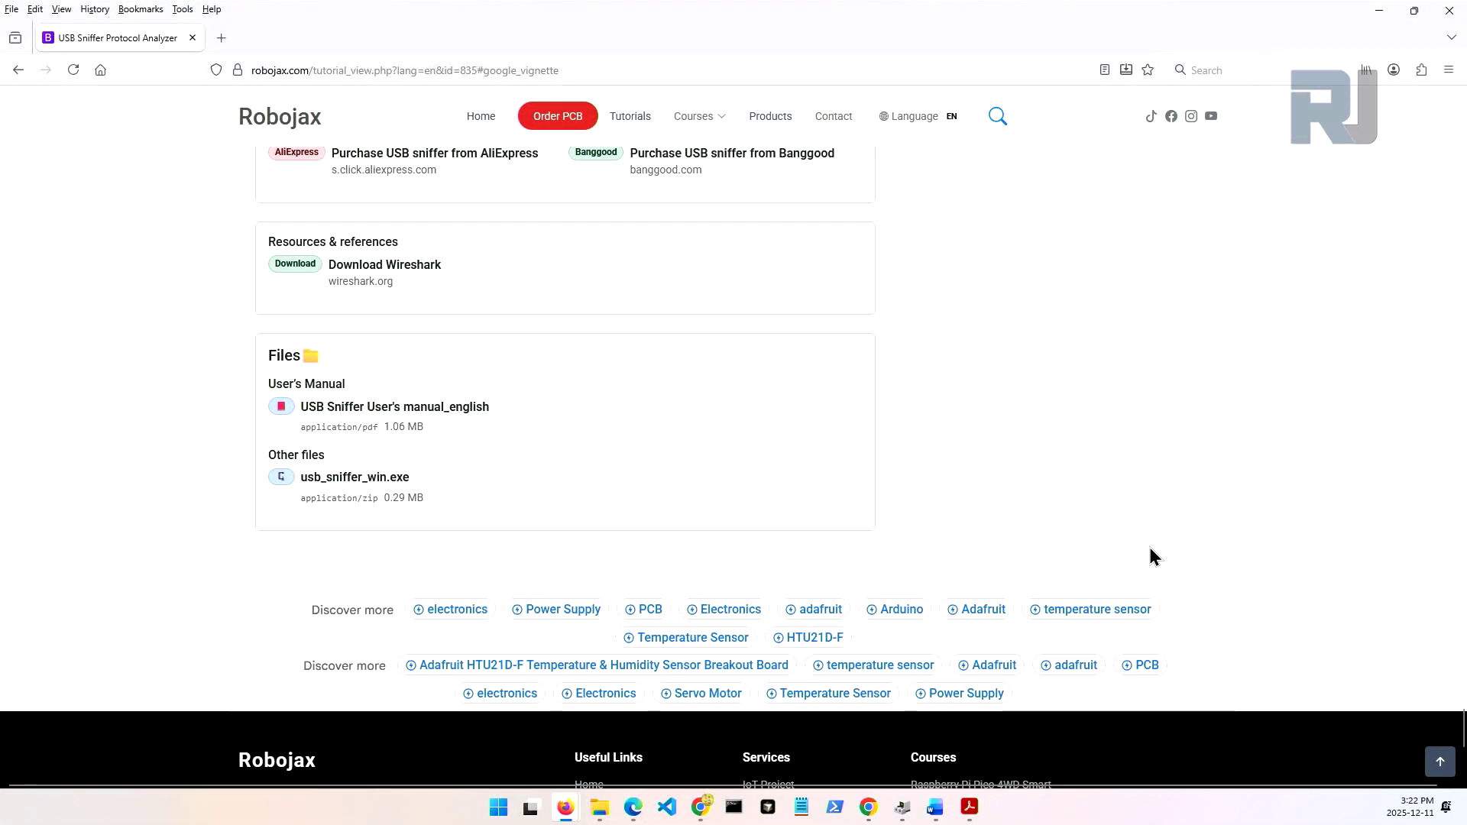
{"action": "scroll", "coordinate": [1066, 294], "scroll_direction": "down", "scroll_amount": 3}
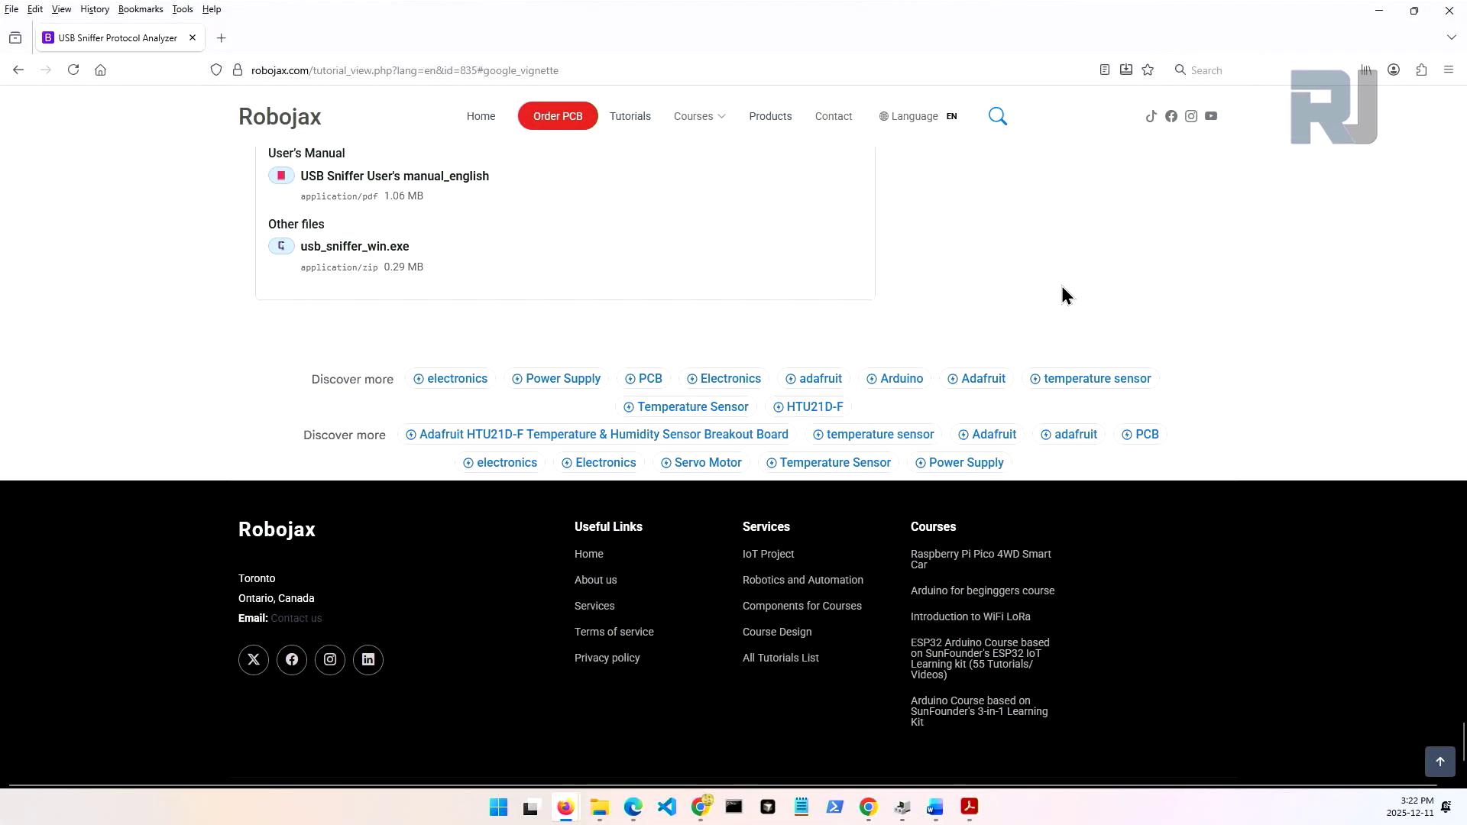
{"action": "scroll", "coordinate": [1066, 294], "scroll_direction": "up", "scroll_amount": 2}
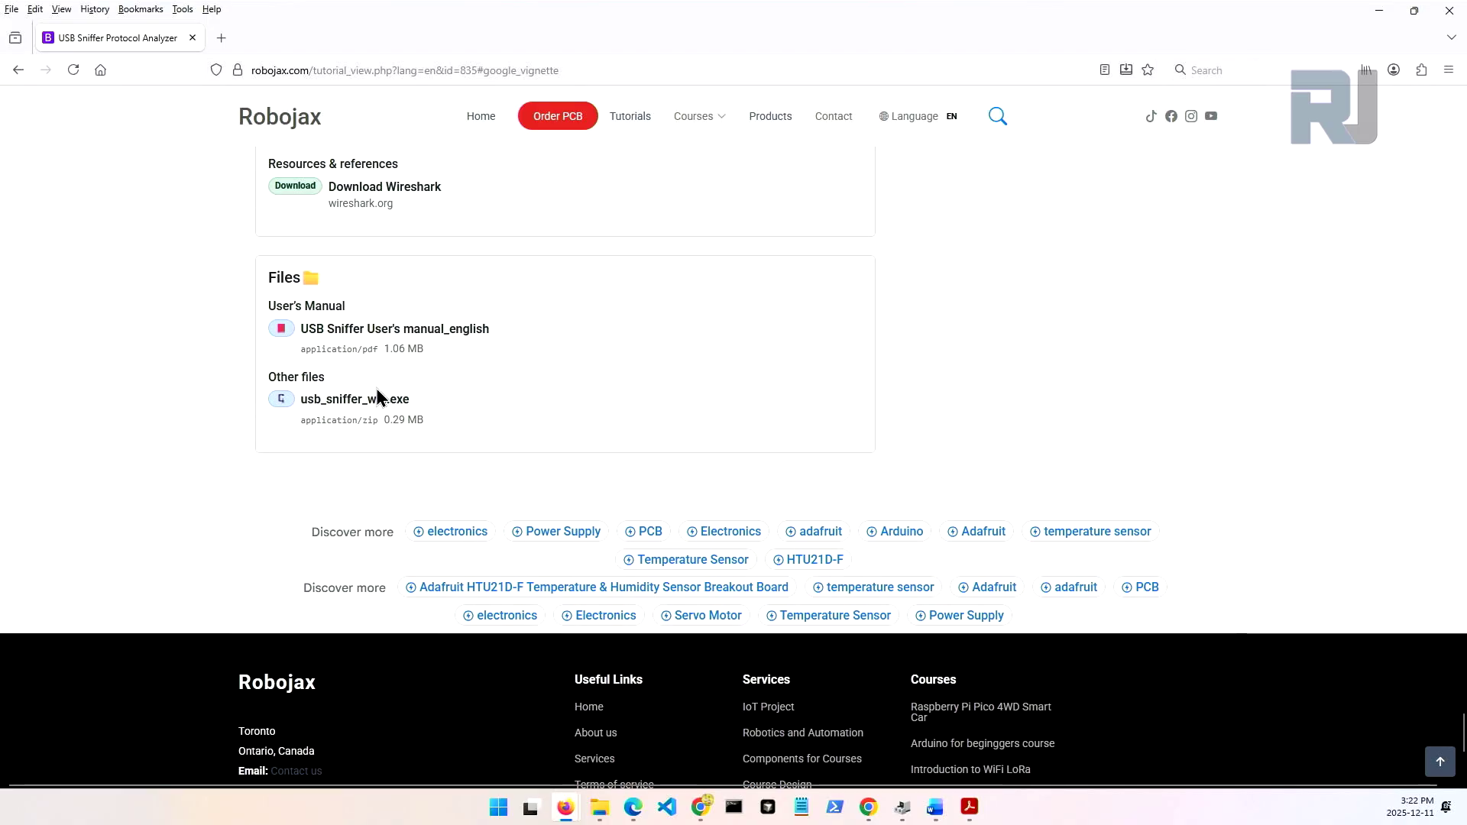
{"action": "scroll", "coordinate": [363, 416], "scroll_direction": "up", "scroll_amount": 3}
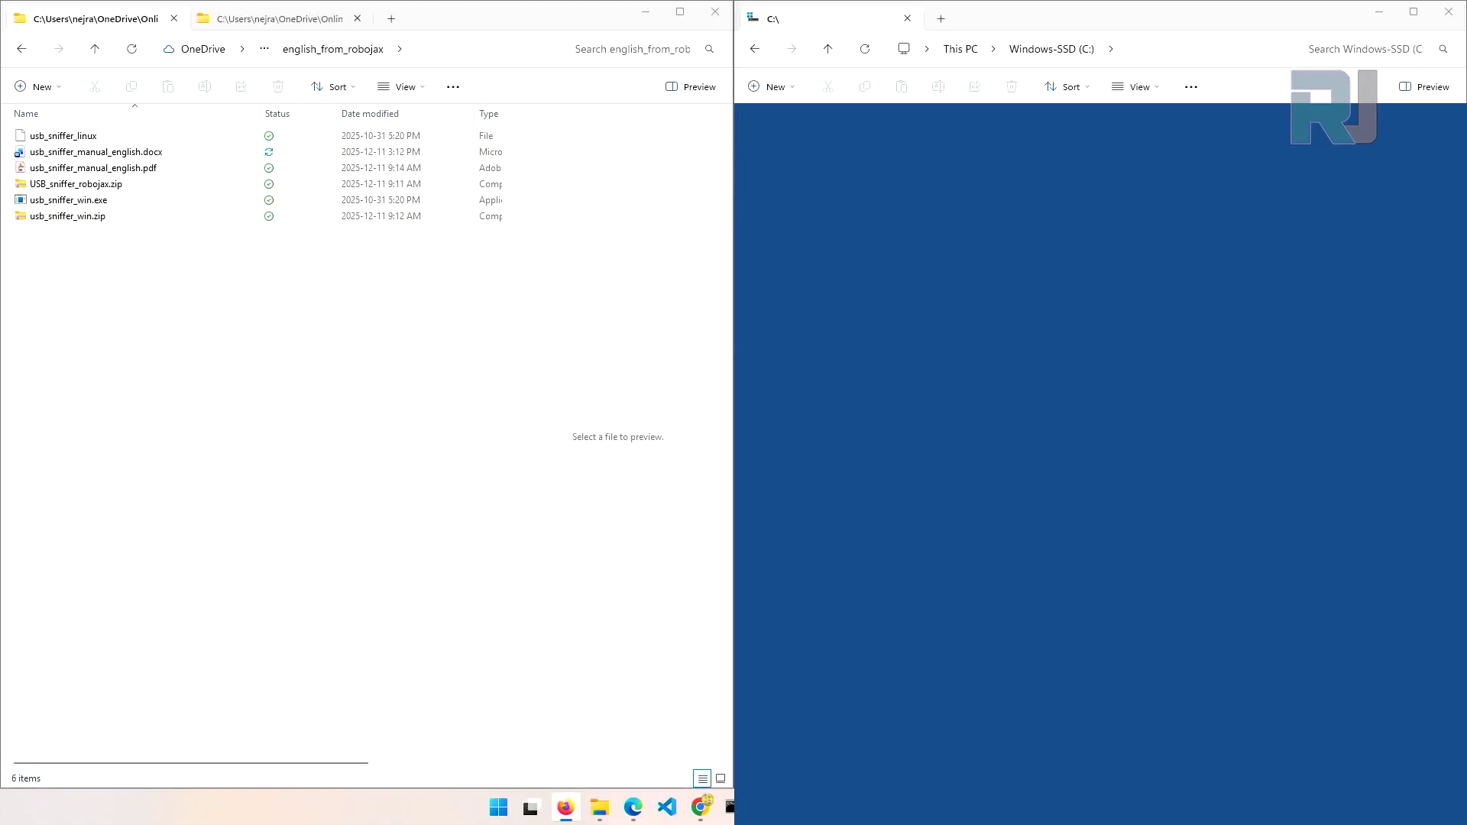
Inspect the contents of USB_sniffer_robojax.zip and return to the english_from_robojax folder
{"action": "double_click", "coordinate": [62, 184]}
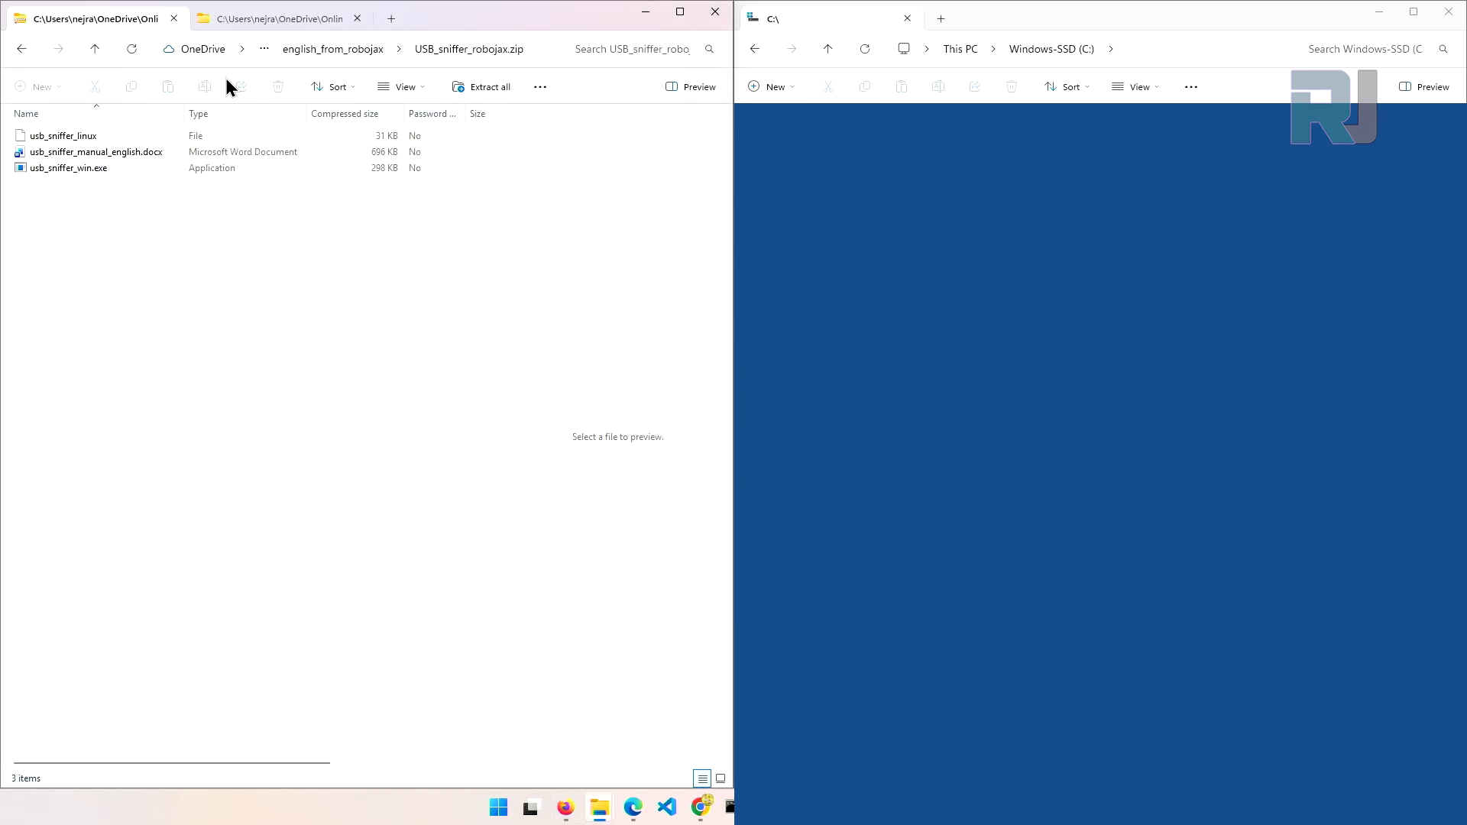
{"action": "left_click", "coordinate": [22, 51]}
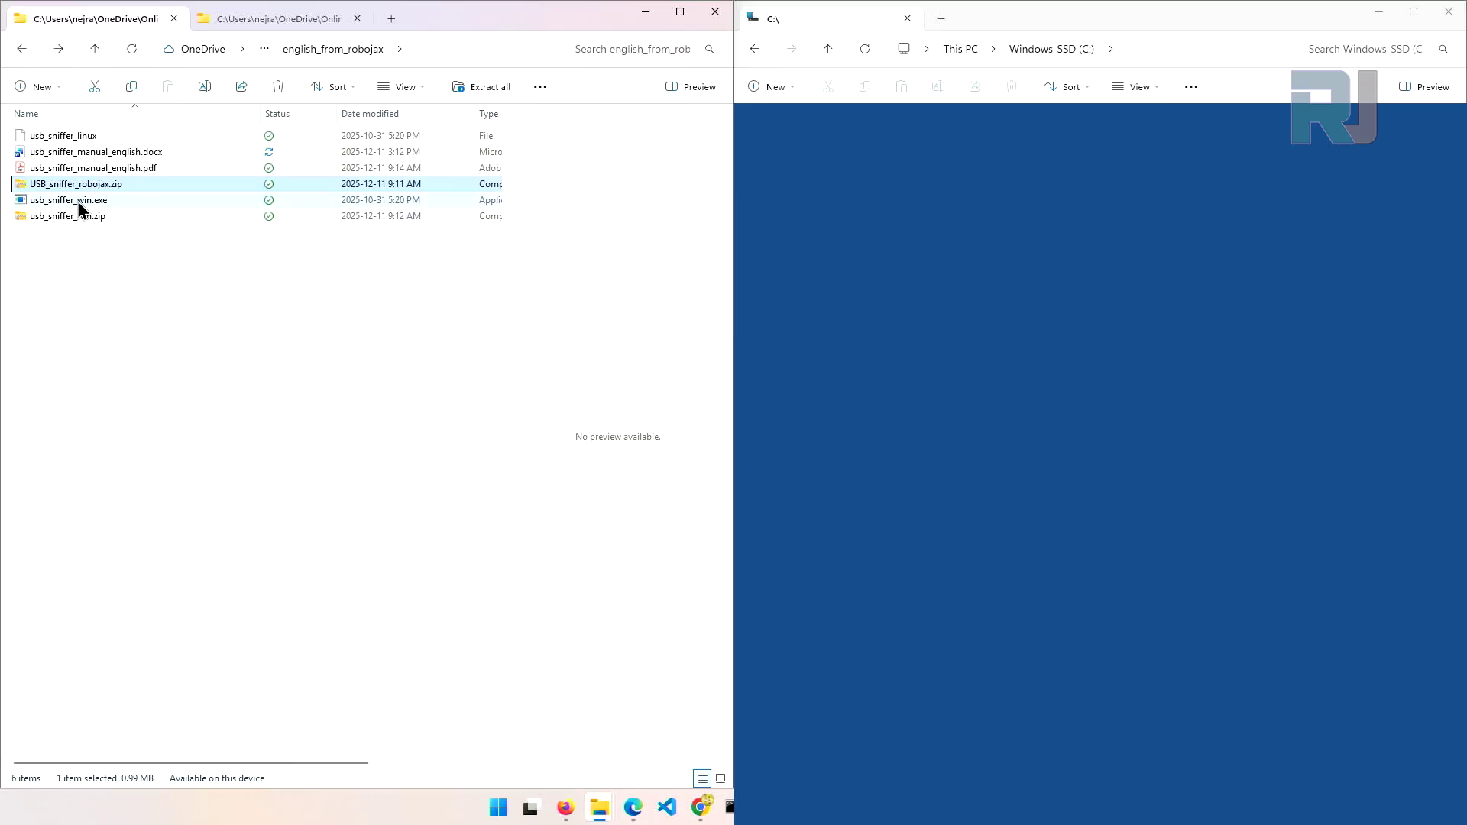
Go to C:\Program Files\Wireshark\extcap in the File Explorer window showing the C: drive
{"action": "left_click", "coordinate": [1235, 25]}
{"action": "left_click", "coordinate": [1031, 49]}
{"action": "type", "text": "C:\\Program Files\\Wireshark\\extcap"}
{"action": "key", "text": "Return"}
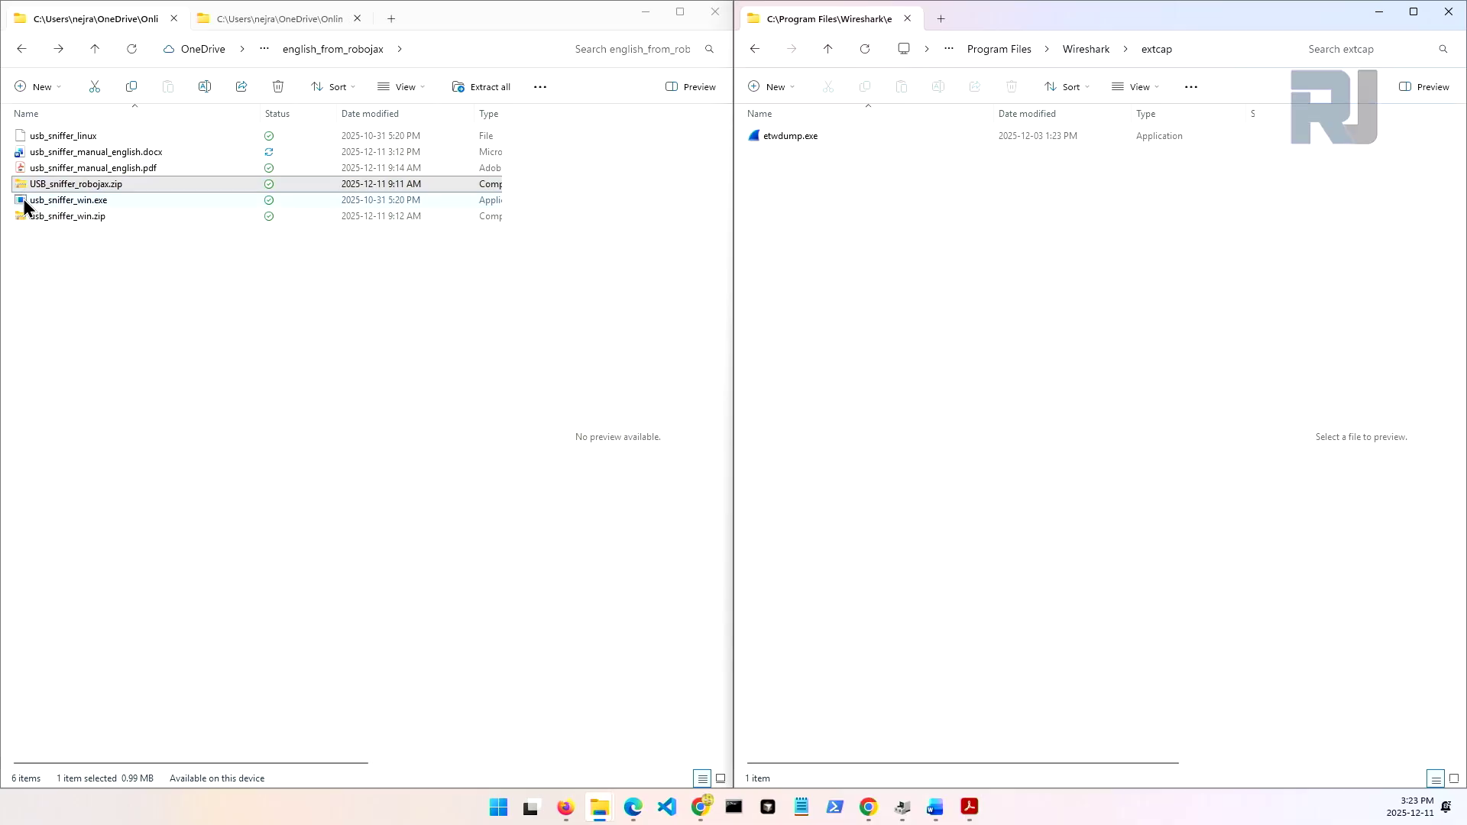
Copy usb_sniffer_win.exe from english_from_robojax into the Wireshark extcap folder, granting administrator permission
{"action": "left_click", "coordinate": [29, 200]}
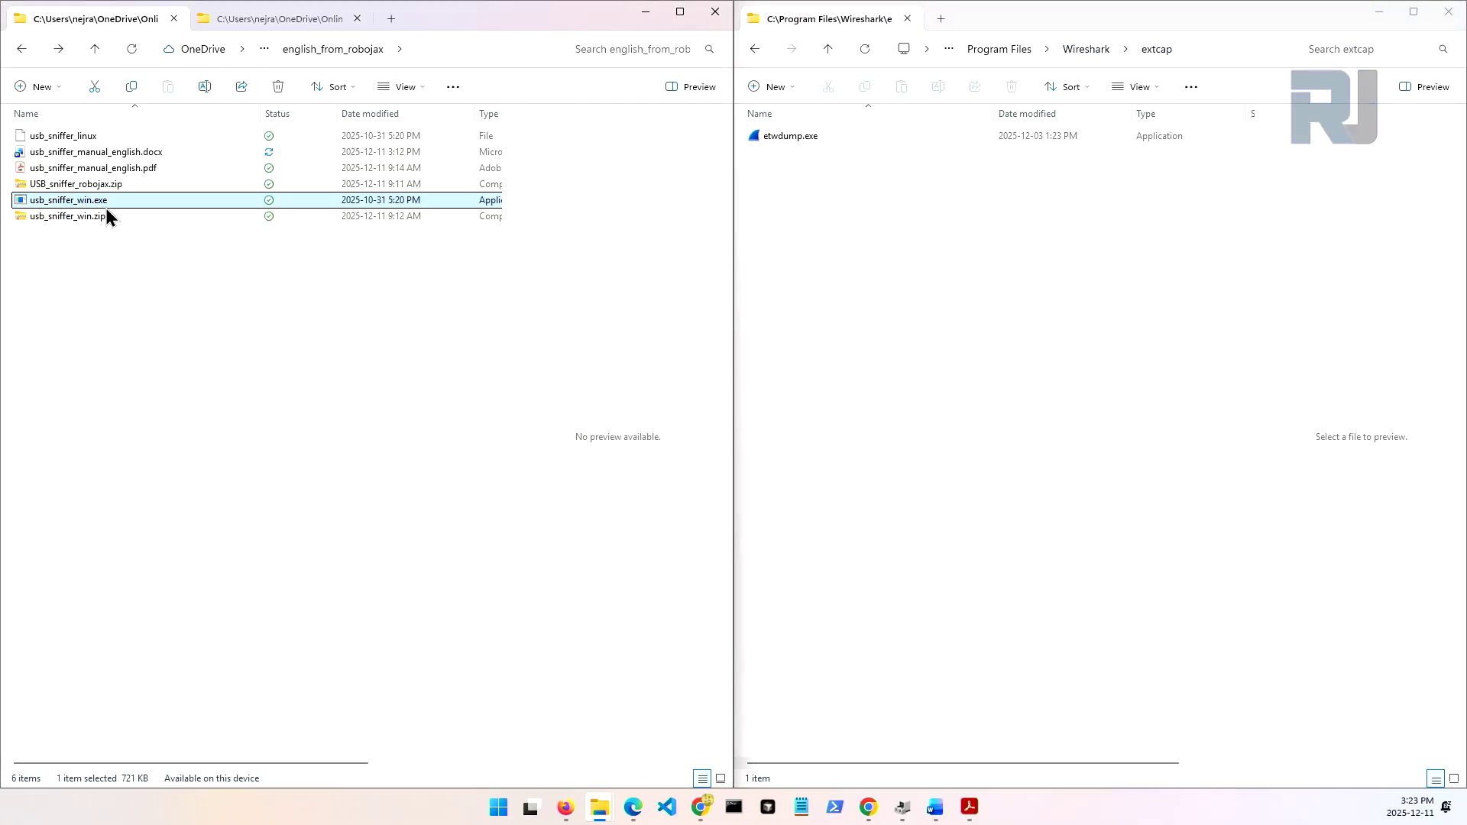
{"action": "right_click", "coordinate": [70, 202]}
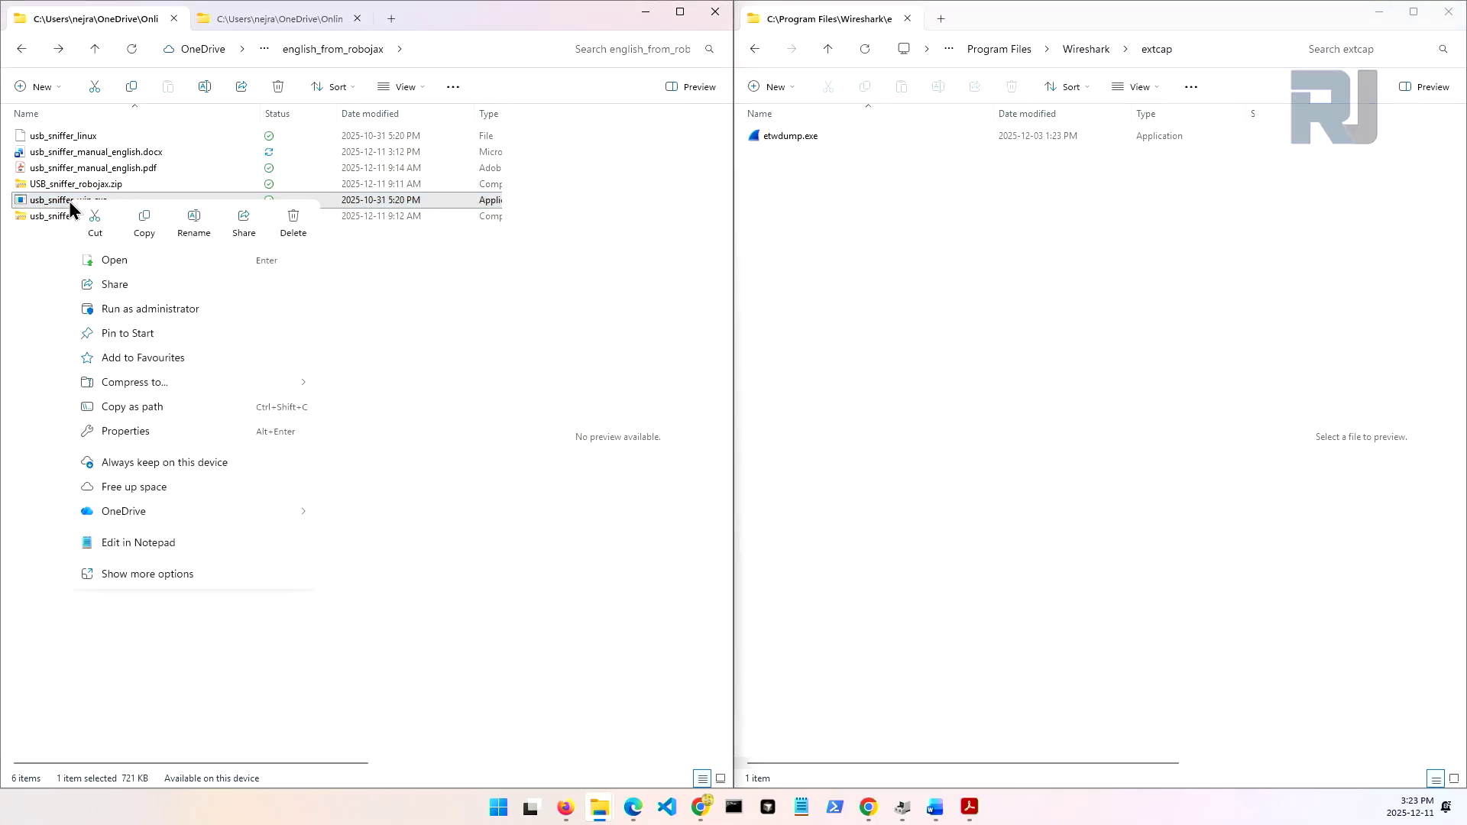
{"action": "left_click", "coordinate": [142, 226]}
{"action": "right_click", "coordinate": [841, 191]}
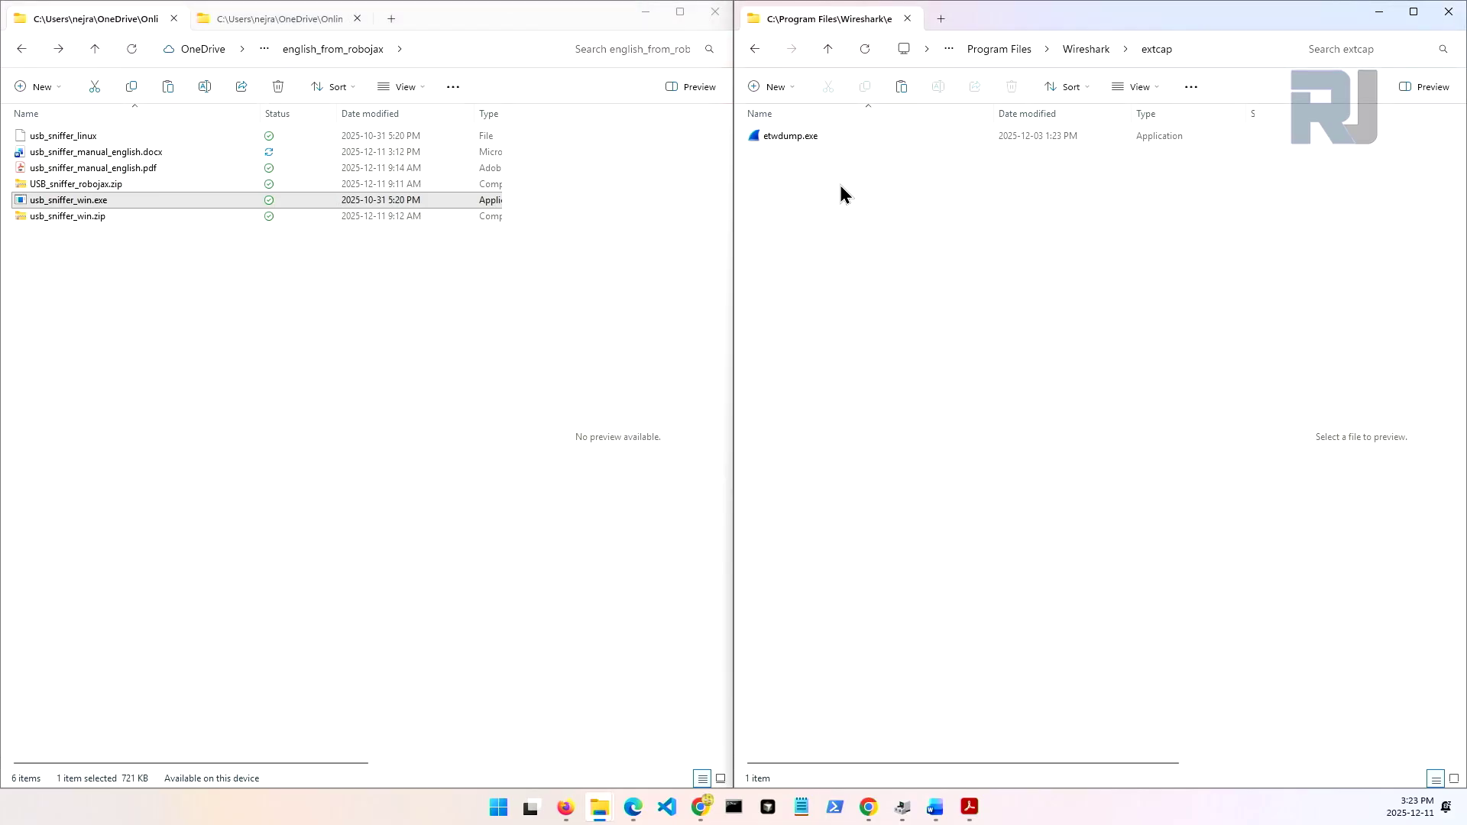
{"action": "left_click", "coordinate": [866, 208]}
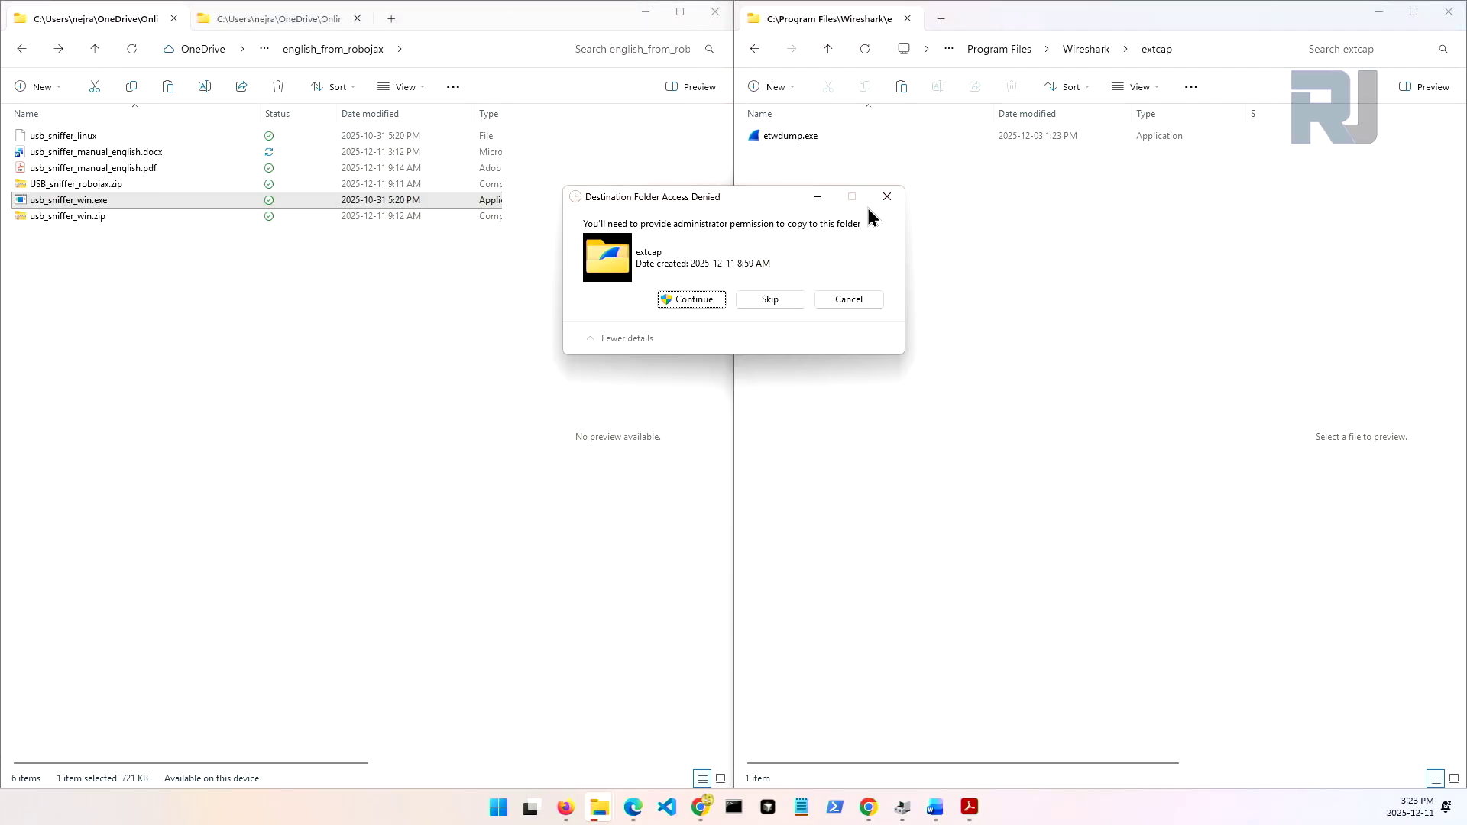
{"action": "left_click", "coordinate": [690, 300]}
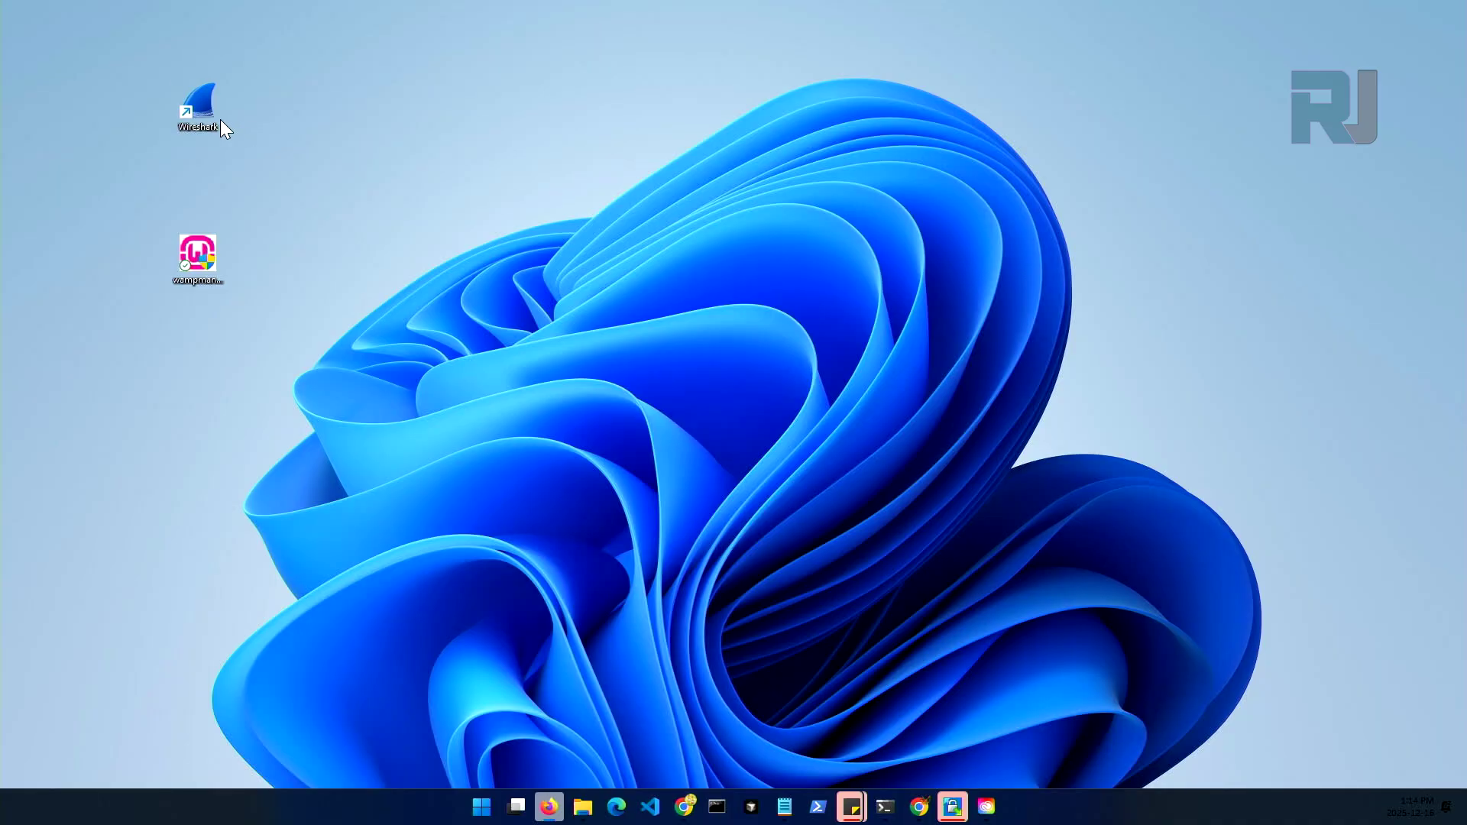
Launch Wireshark and start a capture on the USB Sniffer interface with the capture speed set to Low-Speed
{"action": "double_click", "coordinate": [207, 103]}
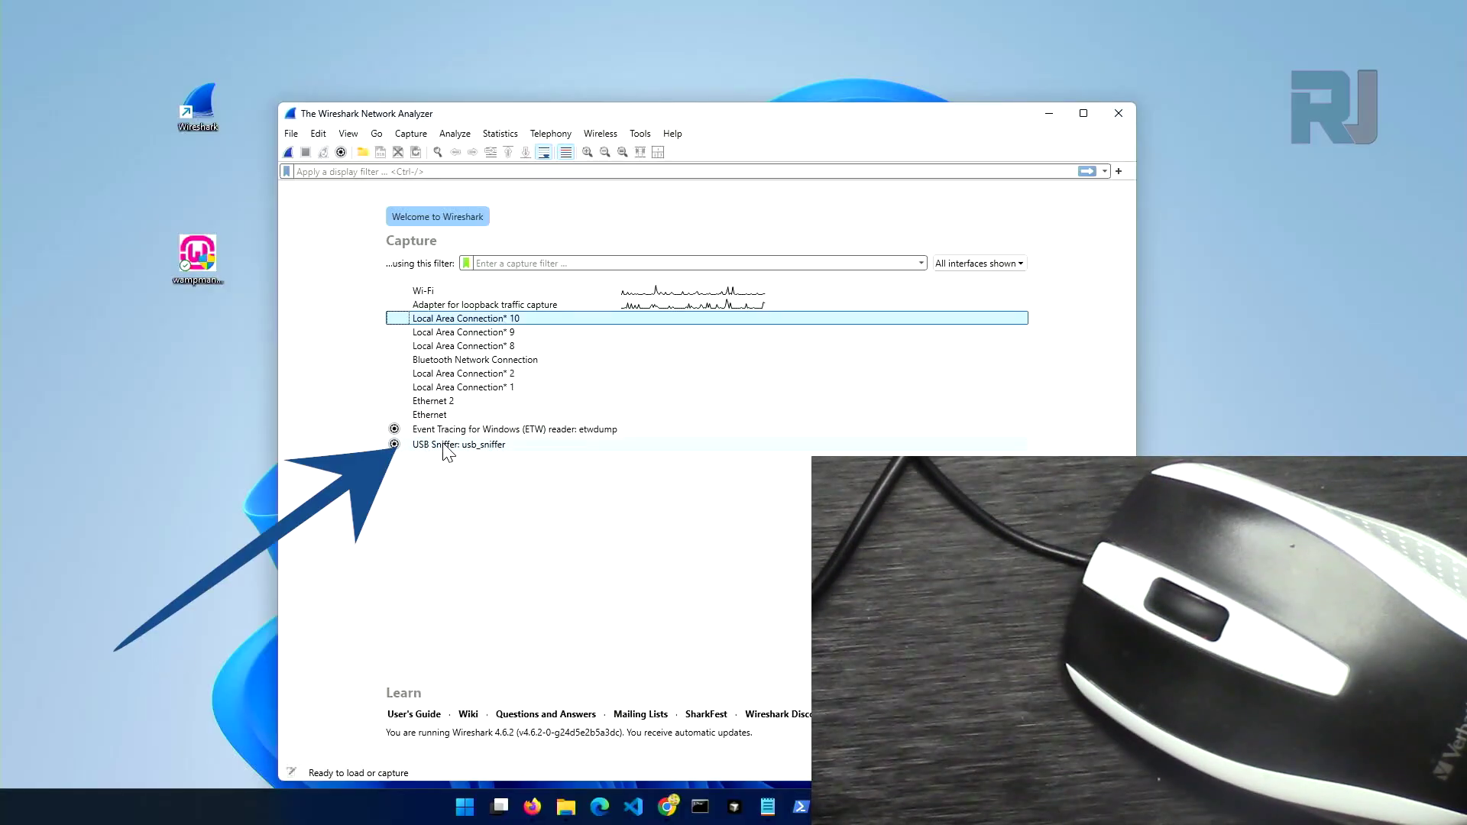
{"action": "left_click", "coordinate": [395, 444]}
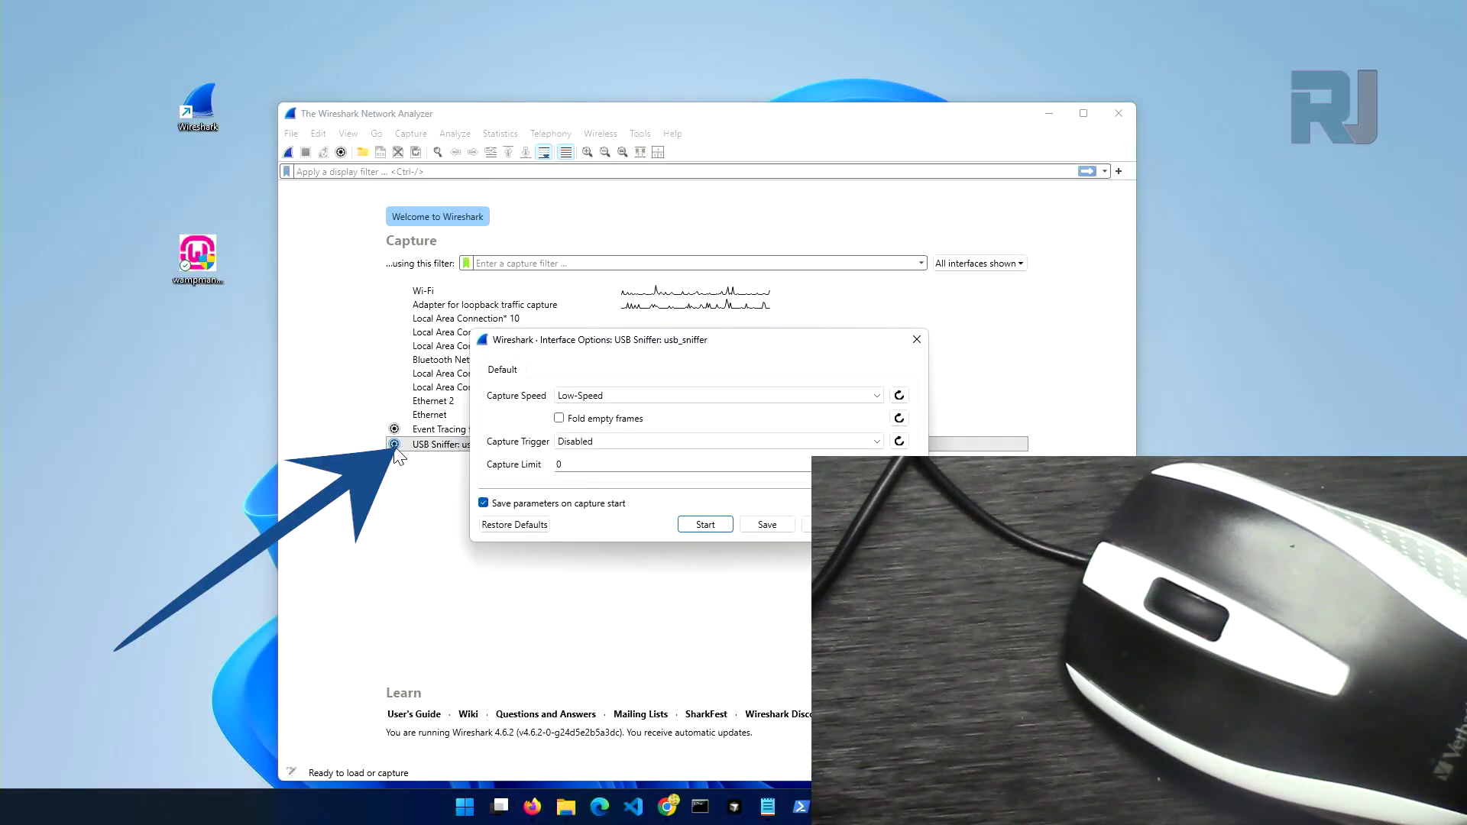
{"action": "left_click", "coordinate": [569, 395]}
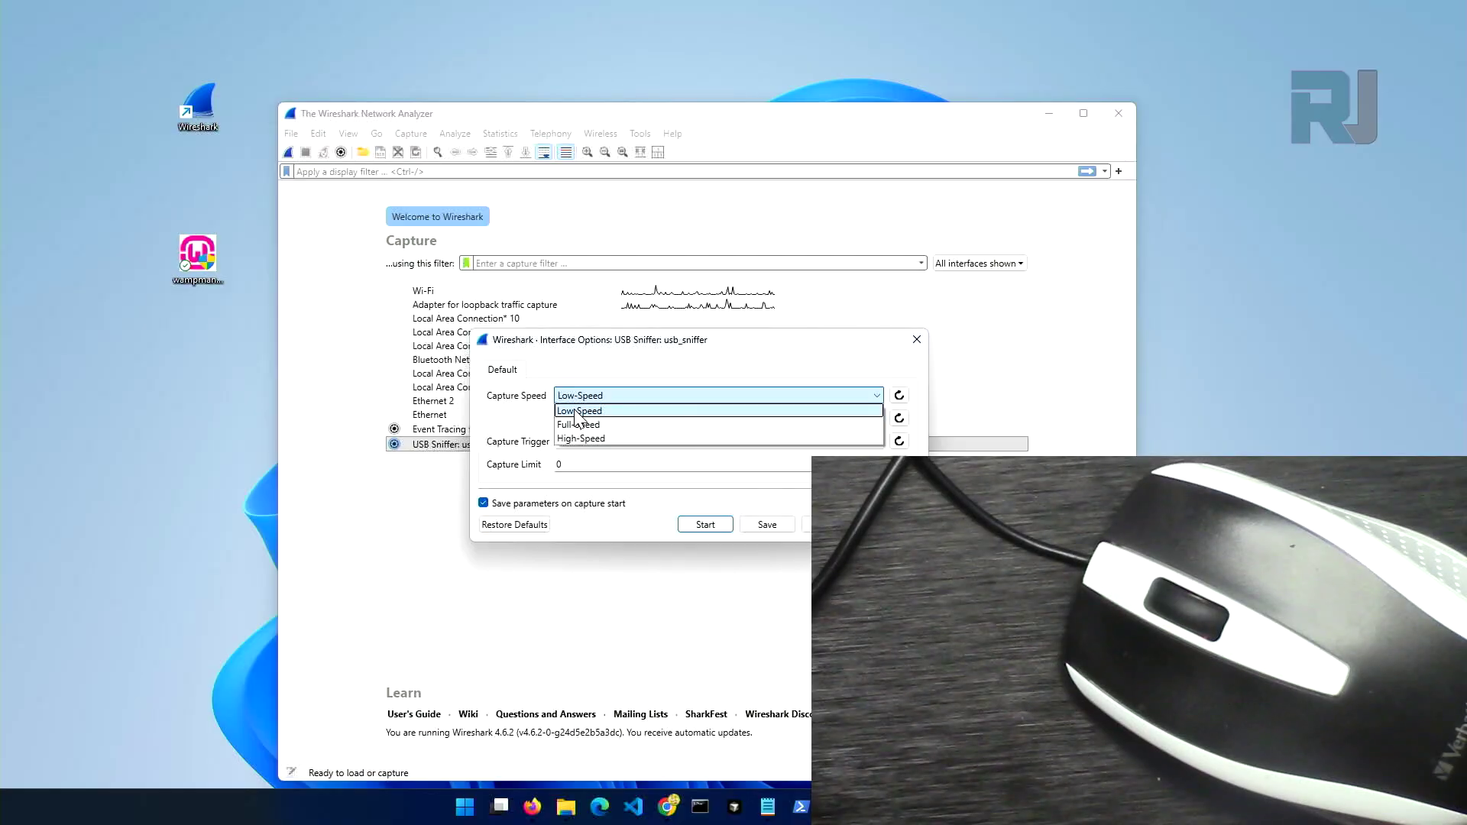
{"action": "left_click", "coordinate": [575, 412]}
{"action": "left_click", "coordinate": [705, 524]}
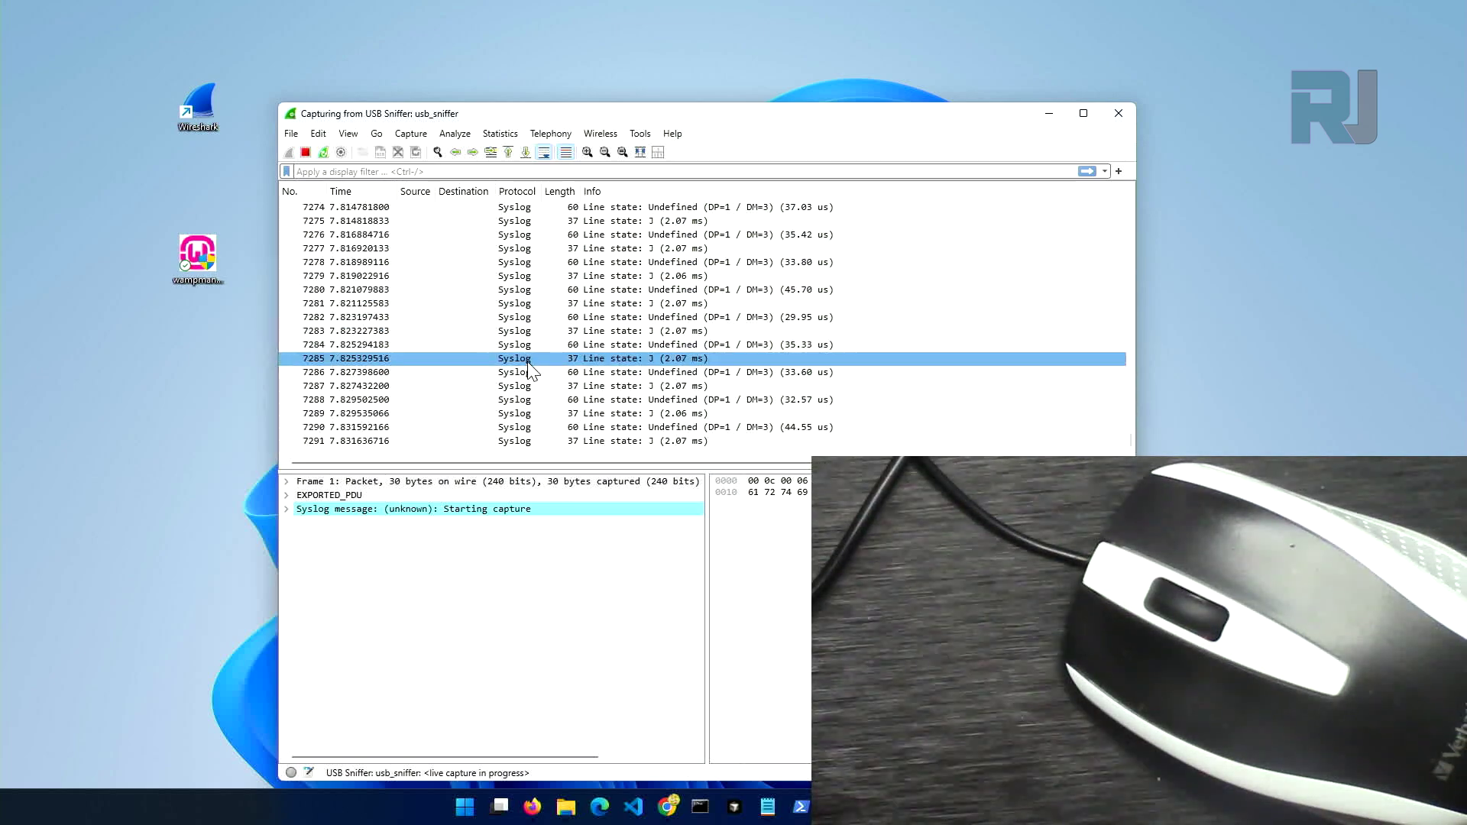
Examine the incoming Syslog line-state packets in the live USB Sniffer capture, down to the newest ones
{"action": "left_click", "coordinate": [526, 290]}
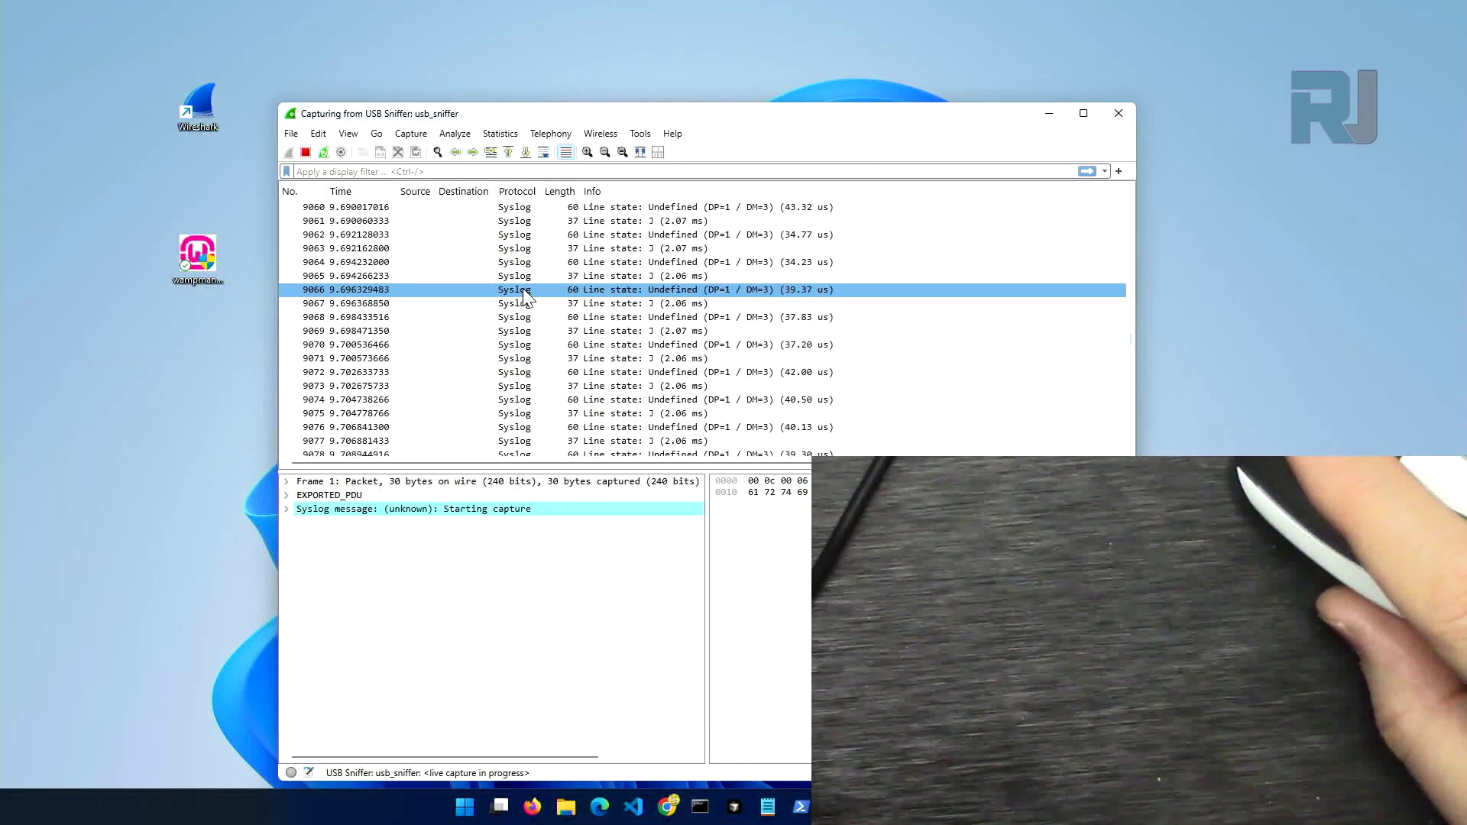
{"action": "scroll", "coordinate": [535, 321], "scroll_direction": "down", "scroll_amount": 15}
{"action": "left_click", "coordinate": [544, 346]}
{"action": "scroll", "coordinate": [1032, 330], "scroll_direction": "down", "scroll_amount": 7}
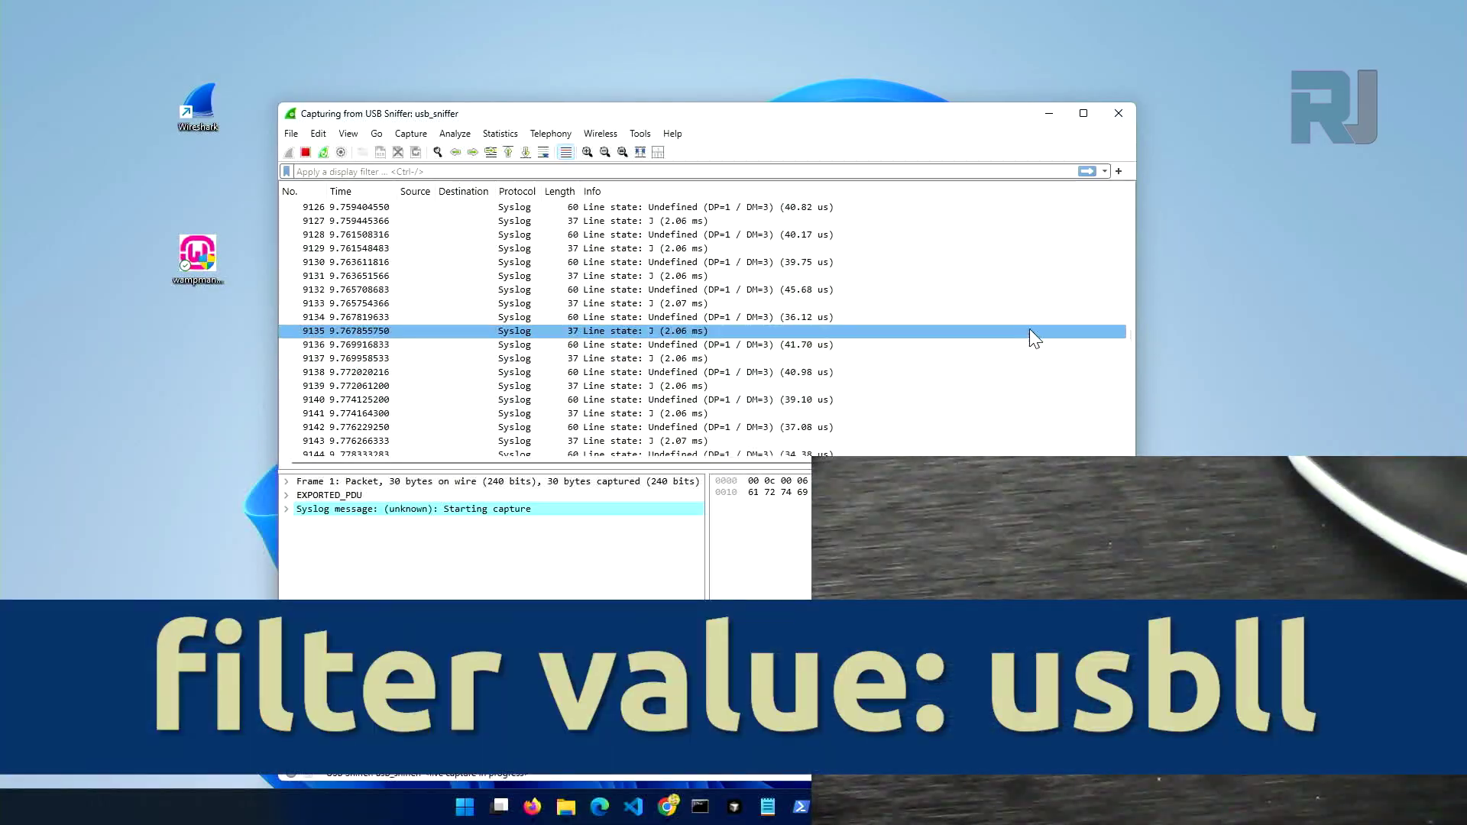
{"action": "left_click_drag", "start_coordinate": [1129, 333], "coordinate": [1130, 450]}
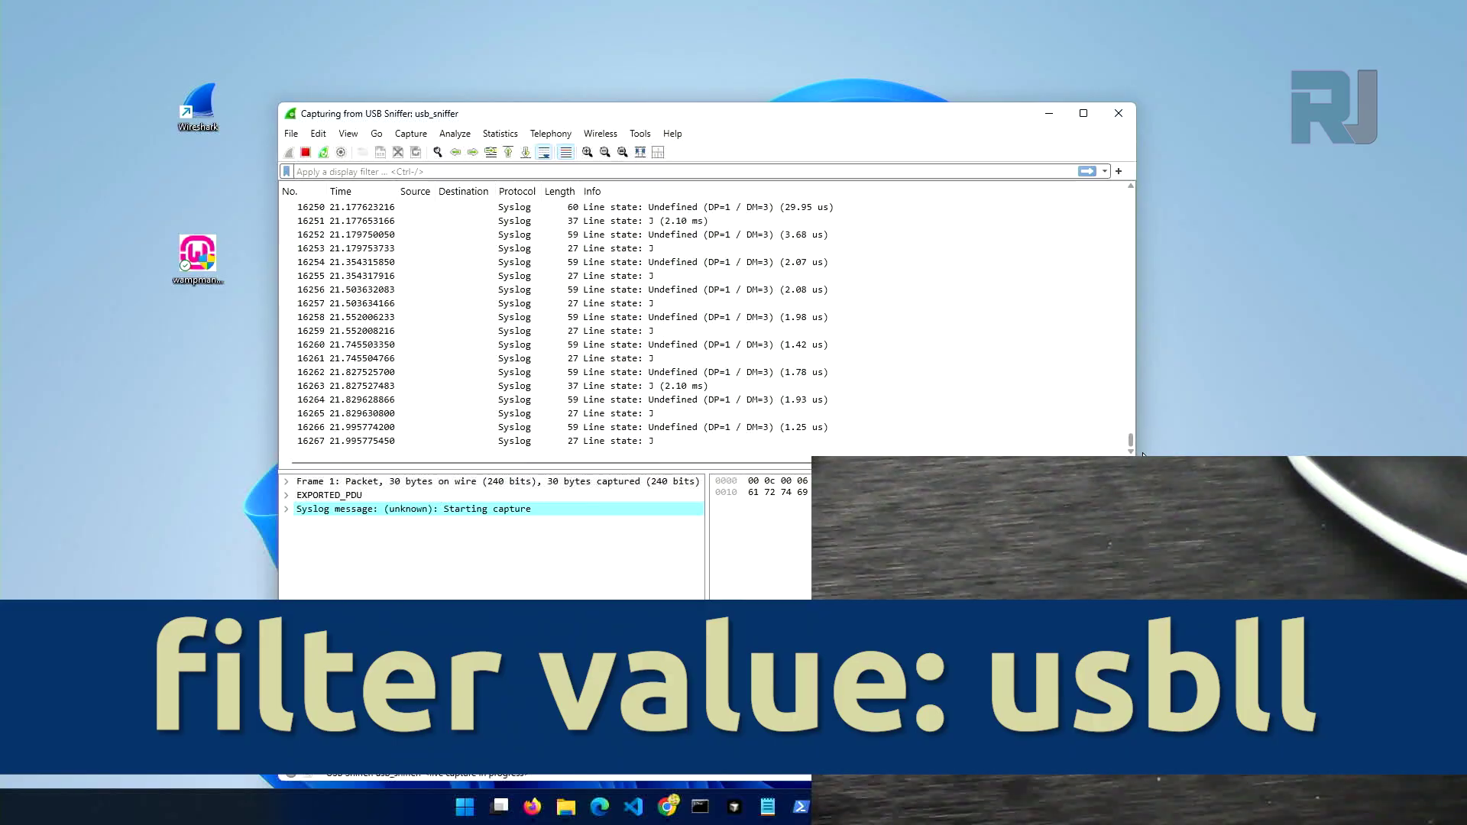
{"action": "left_click", "coordinate": [784, 427]}
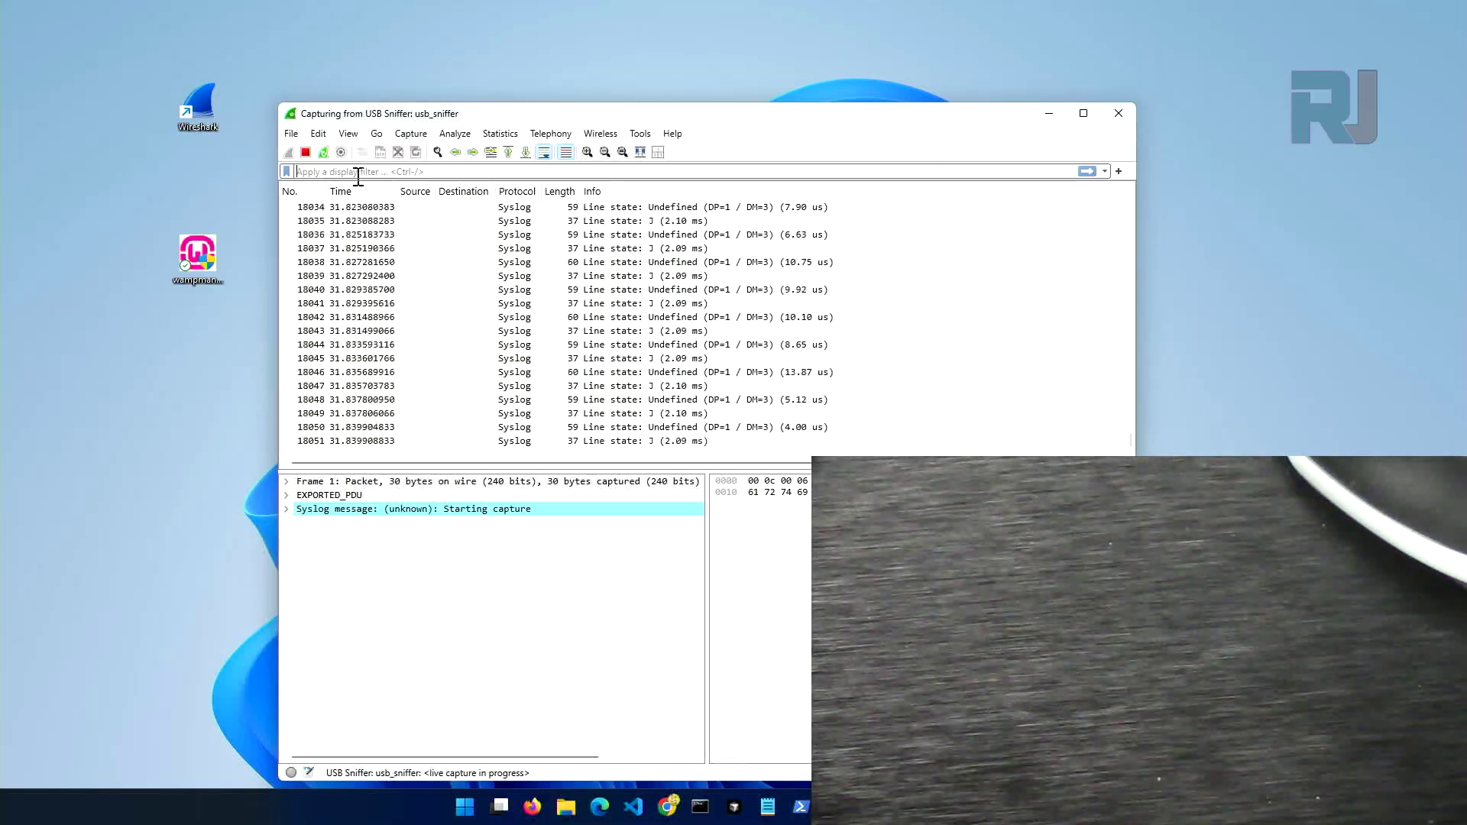
Apply the display filter usbll to the live capture and stop capturing
{"action": "left_click", "coordinate": [358, 171]}
{"action": "type", "text": "usbll"}
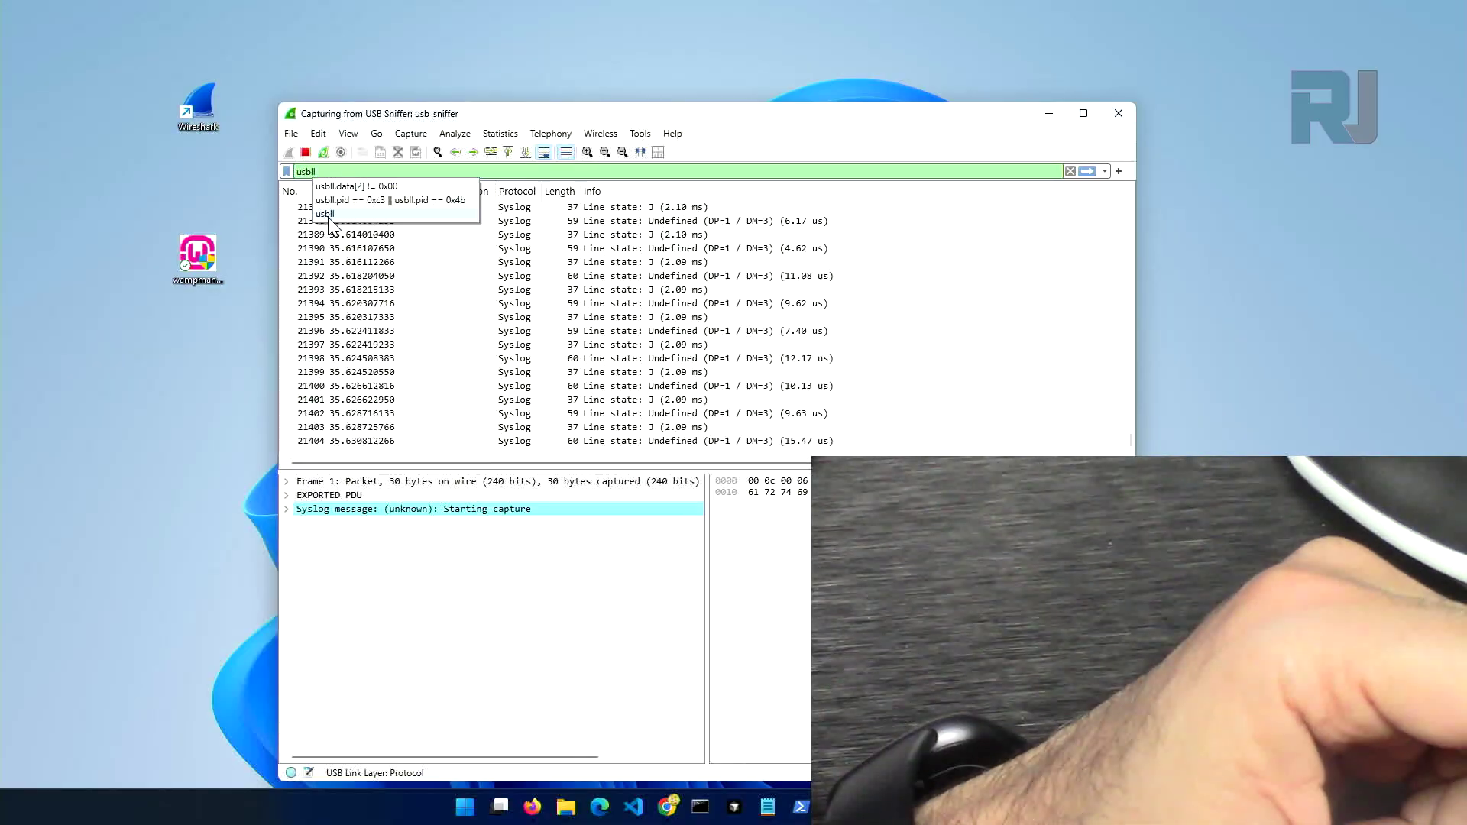
{"action": "key", "text": "Escape"}
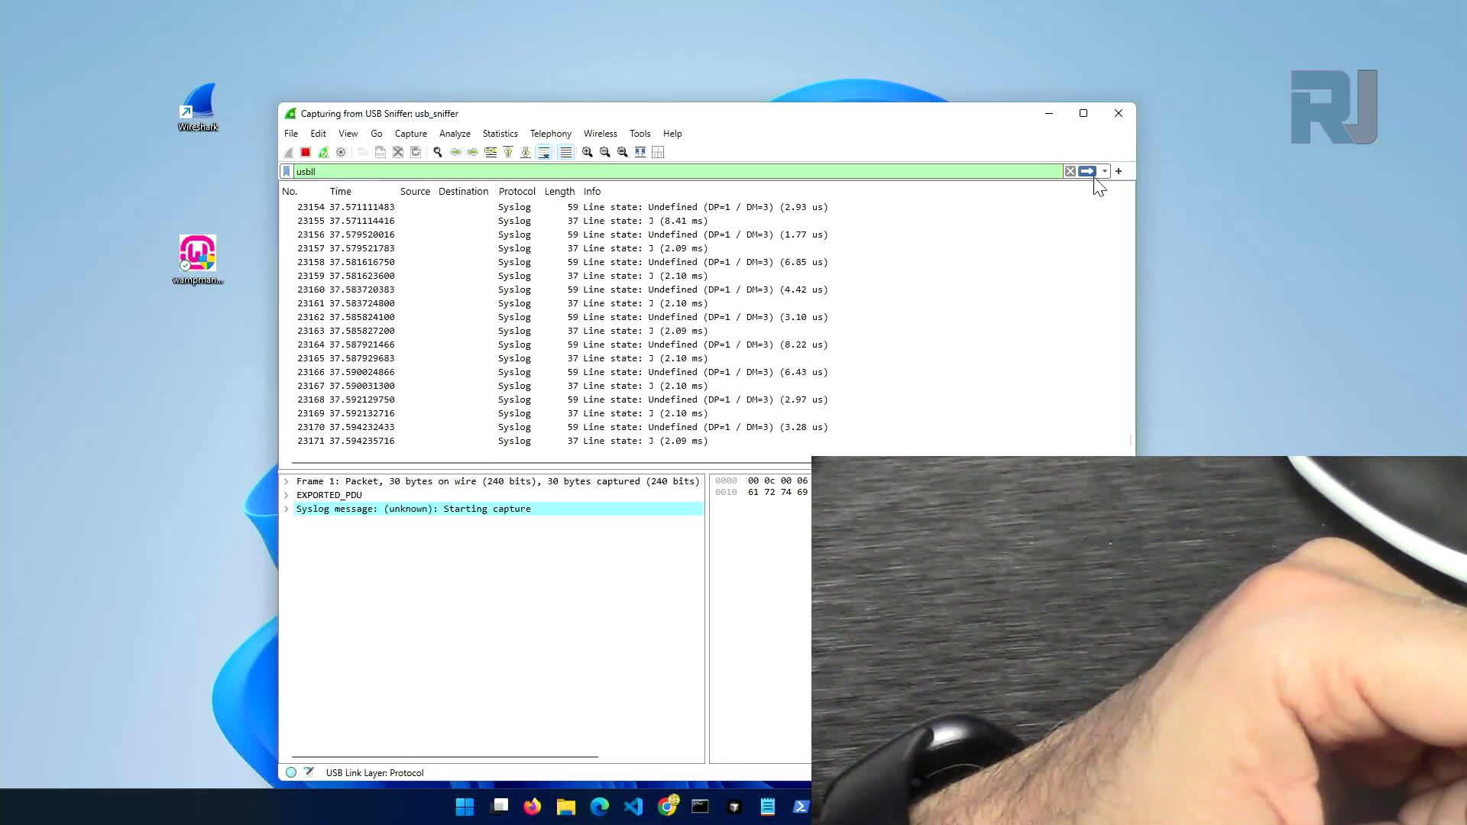
{"action": "left_click", "coordinate": [1087, 171]}
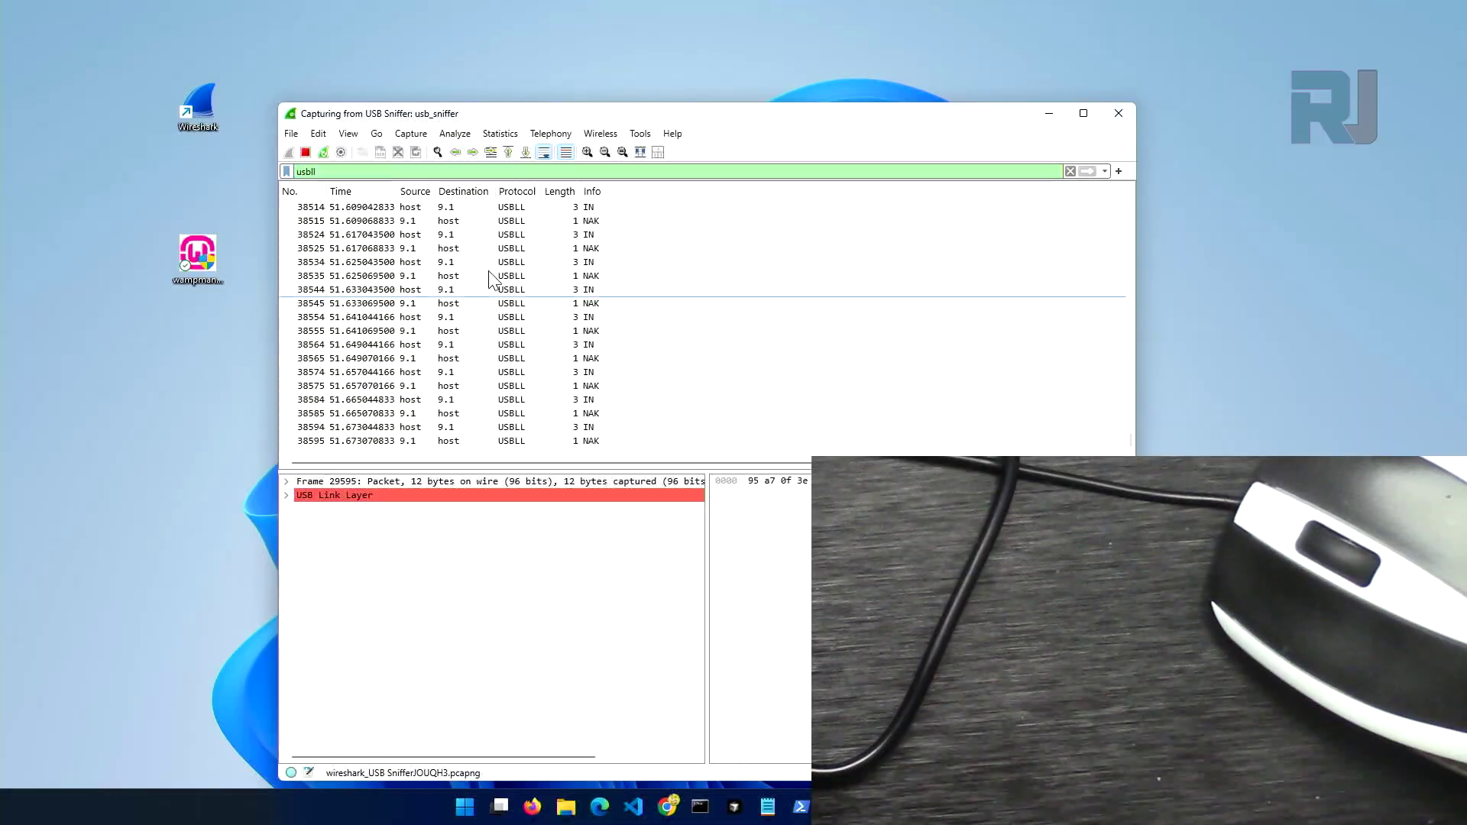
{"action": "left_click", "coordinate": [307, 156]}
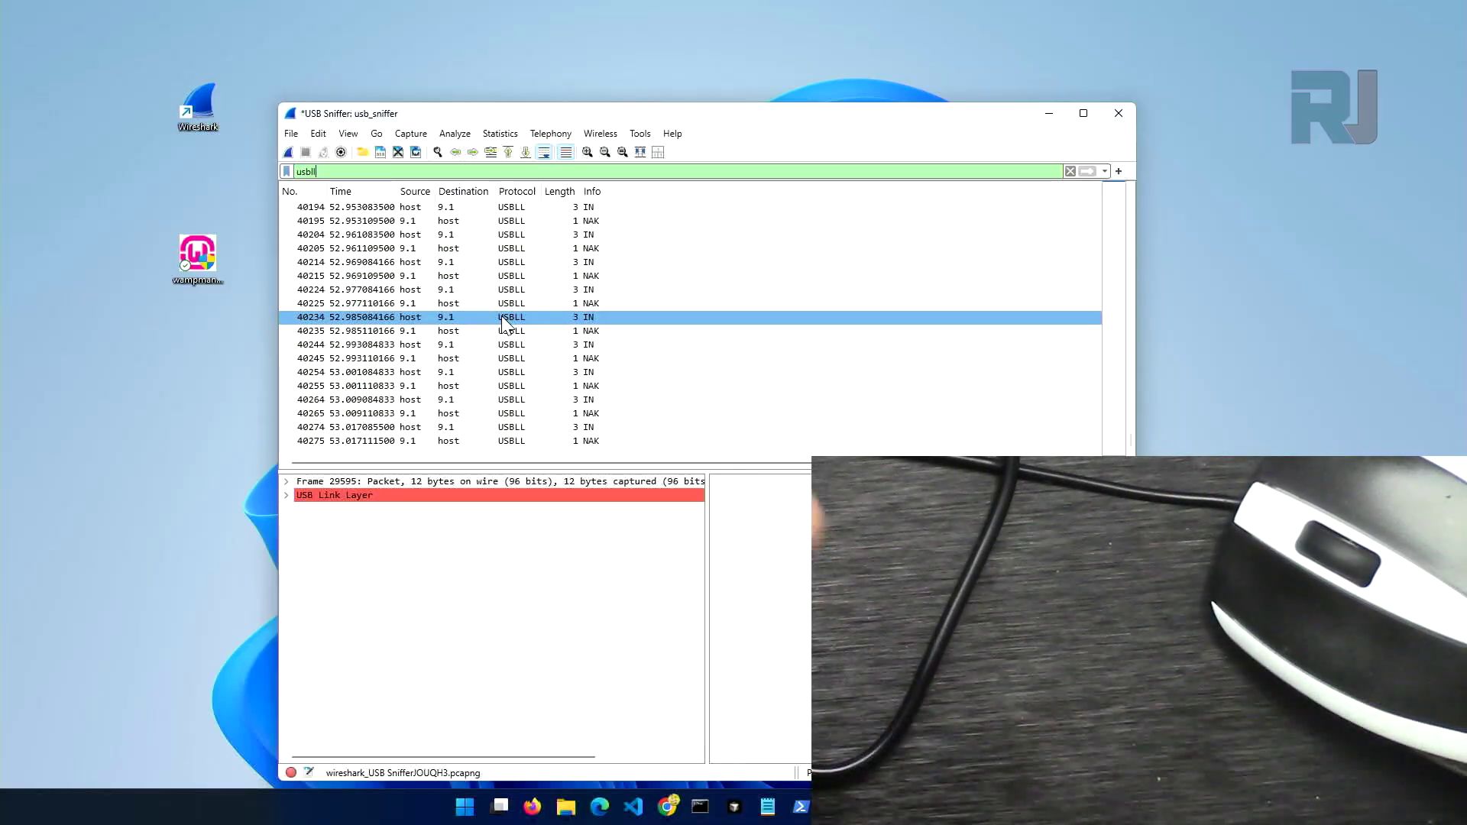
Examine the USB Link Layer details of the alternating IN and NAK packets in the filtered list
{"action": "left_click", "coordinate": [594, 209]}
{"action": "left_click", "coordinate": [286, 496]}
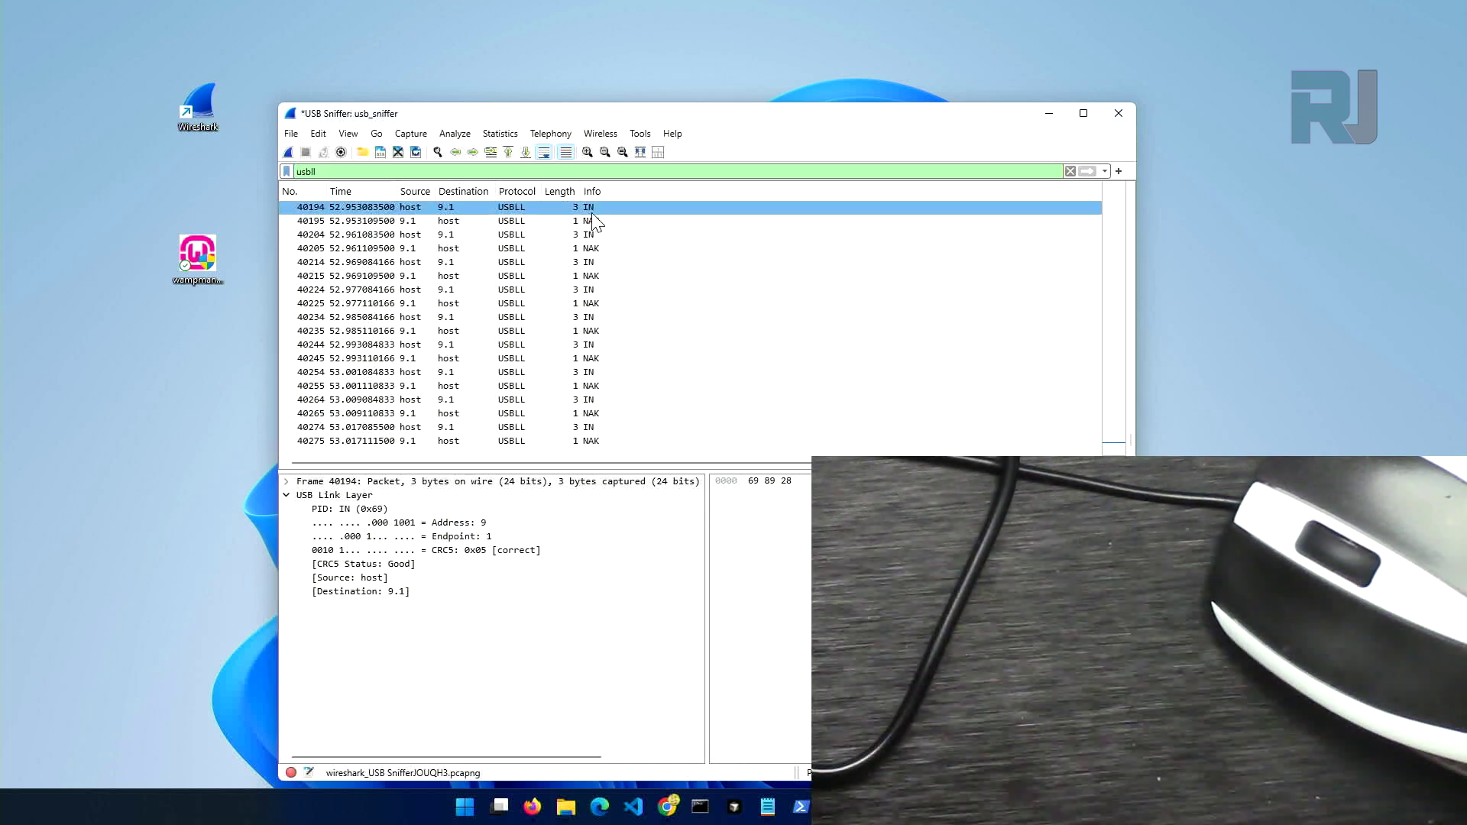
{"action": "left_click", "coordinate": [590, 223]}
{"action": "left_click", "coordinate": [594, 234]}
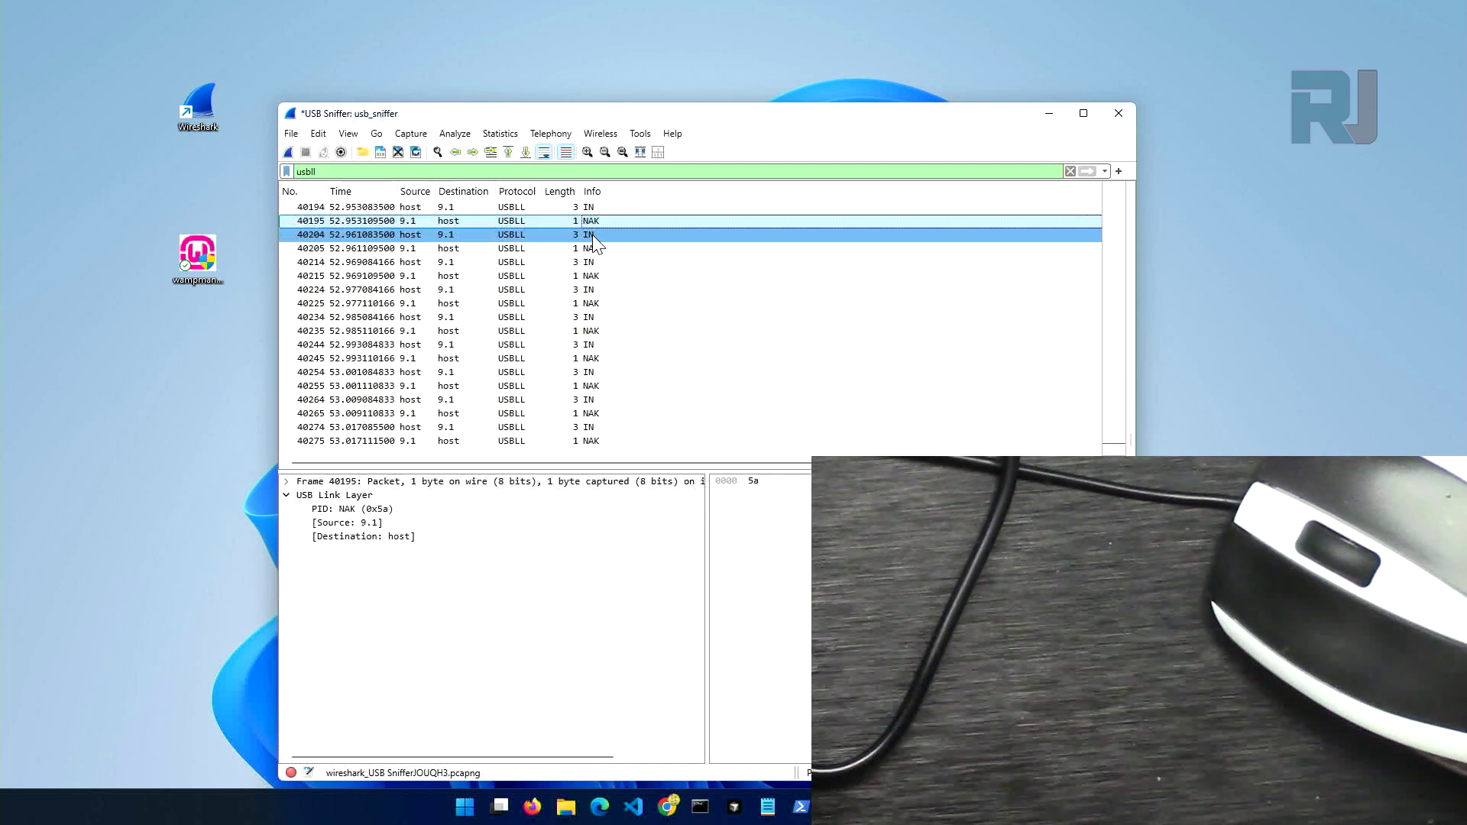
{"action": "left_click", "coordinate": [592, 249]}
{"action": "left_click", "coordinate": [591, 249]}
{"action": "left_click", "coordinate": [591, 262]}
{"action": "left_click", "coordinate": [592, 291]}
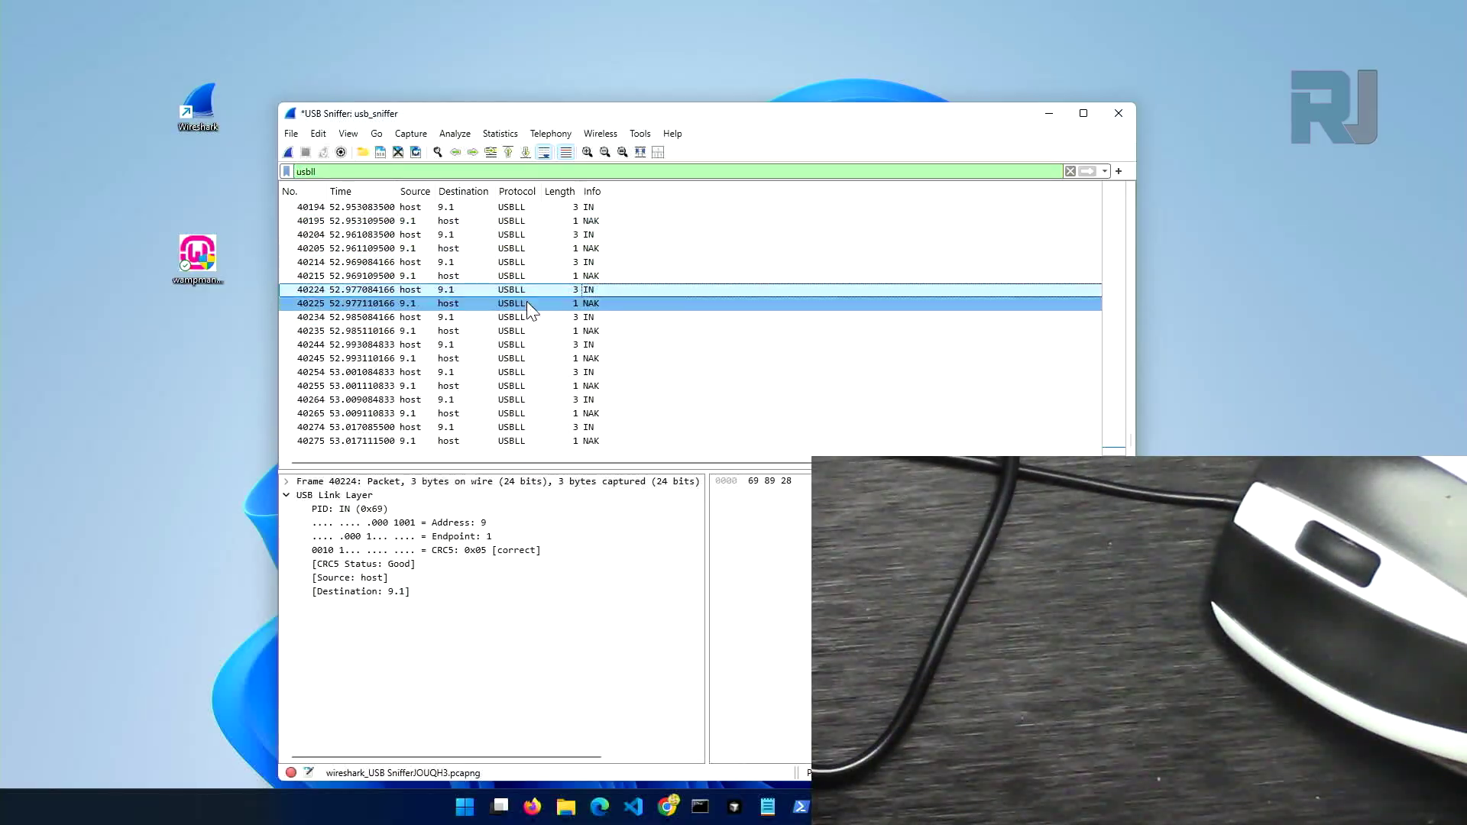
{"action": "left_click", "coordinate": [591, 304]}
{"action": "left_click", "coordinate": [590, 318]}
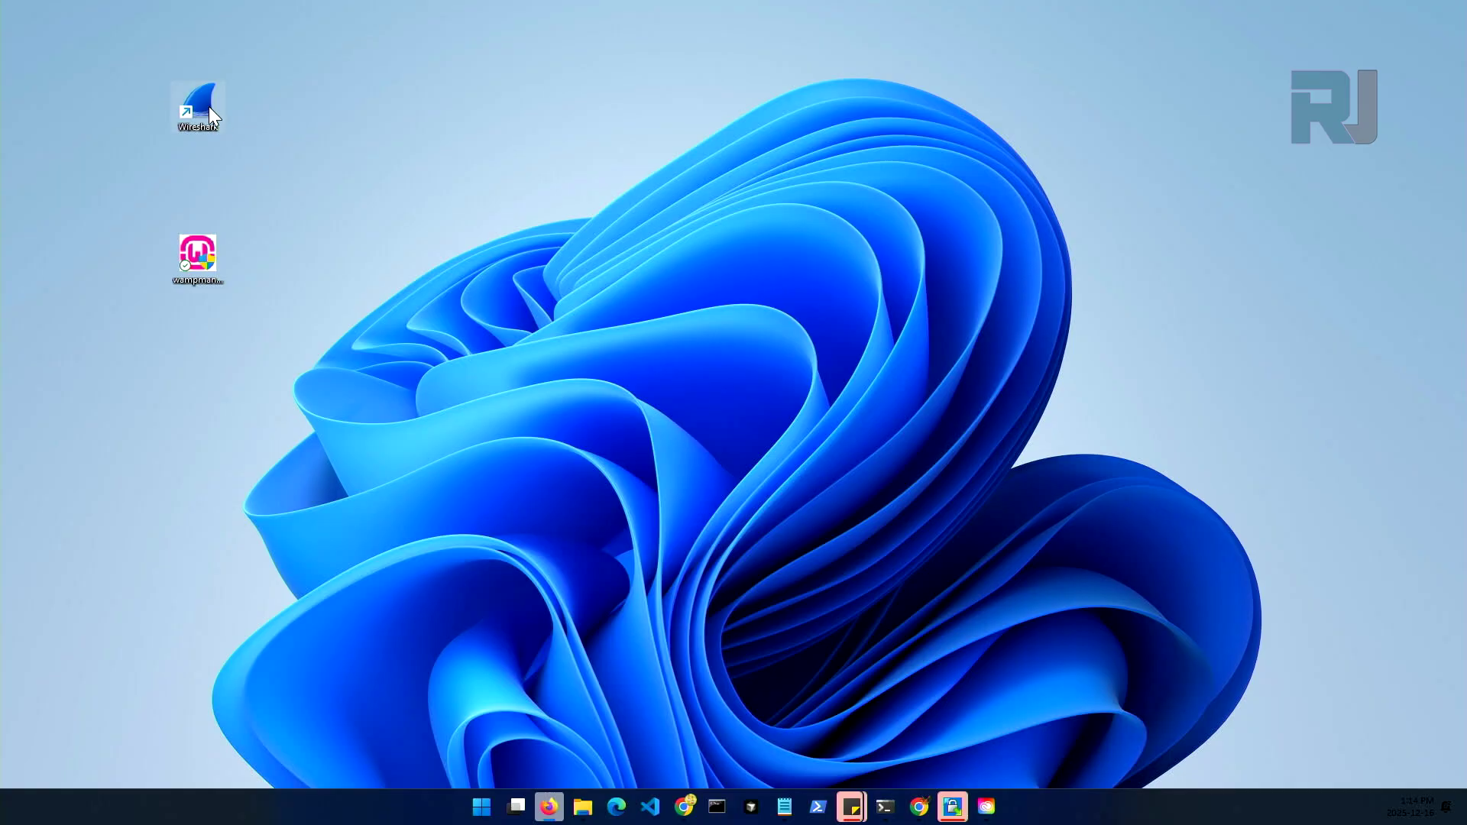
Launch Wireshark and start a capture on the USB Sniffer interface with the capture speed set to Low-Speed
{"action": "double_click", "coordinate": [207, 104]}
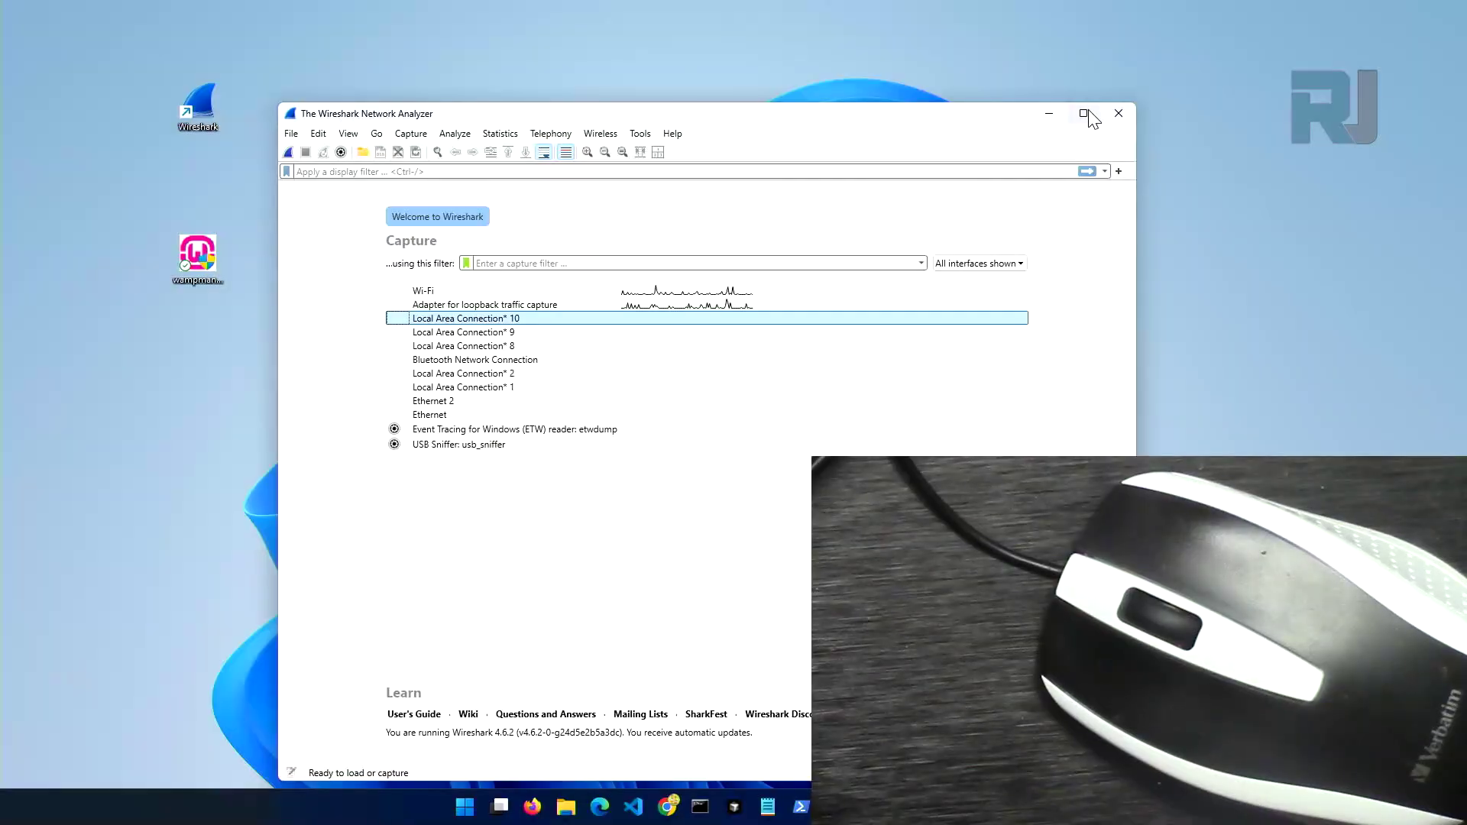
{"action": "mouse_move", "coordinate": [1089, 111]}
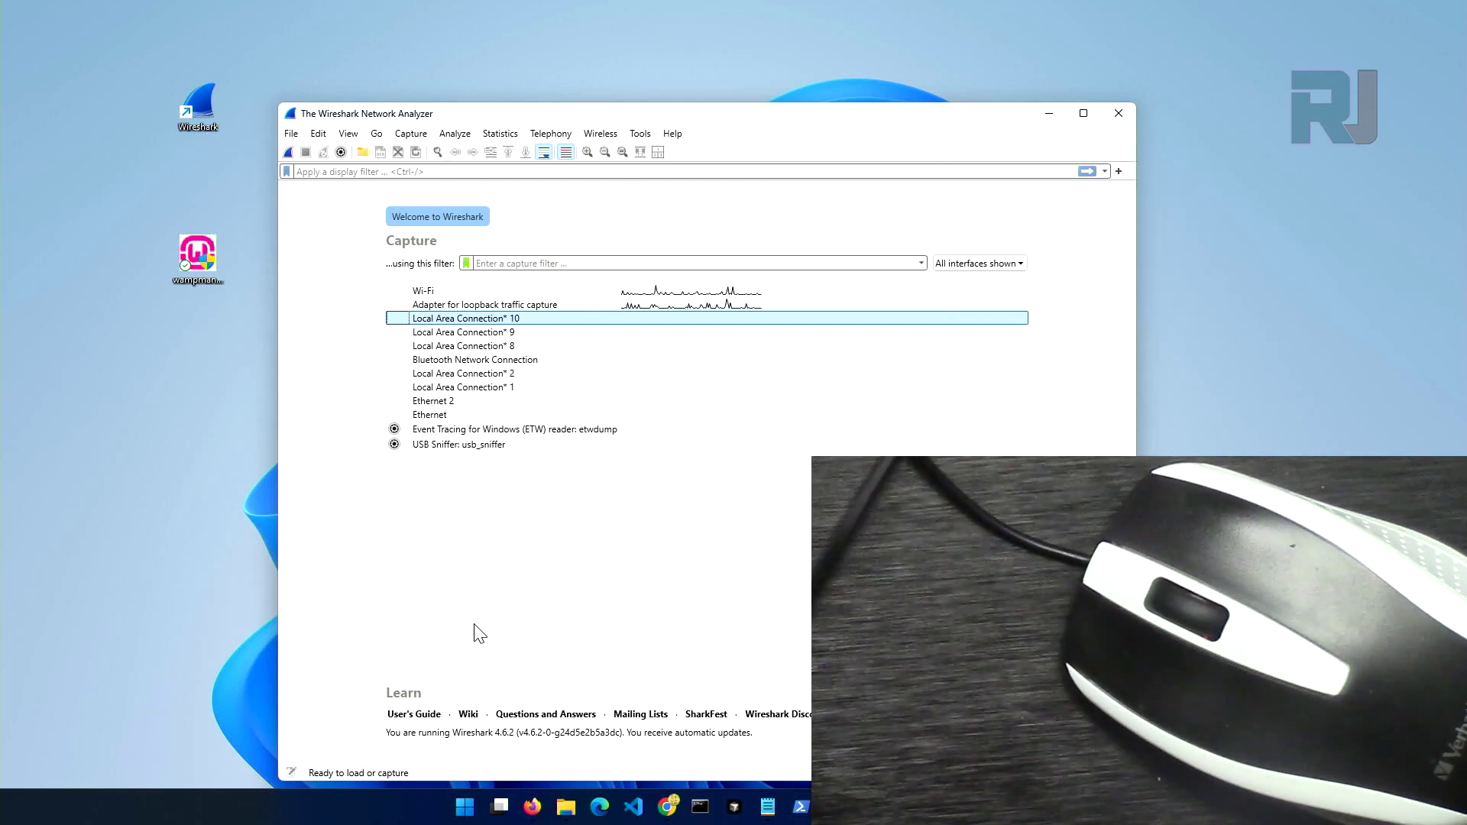
{"action": "left_click", "coordinate": [394, 445]}
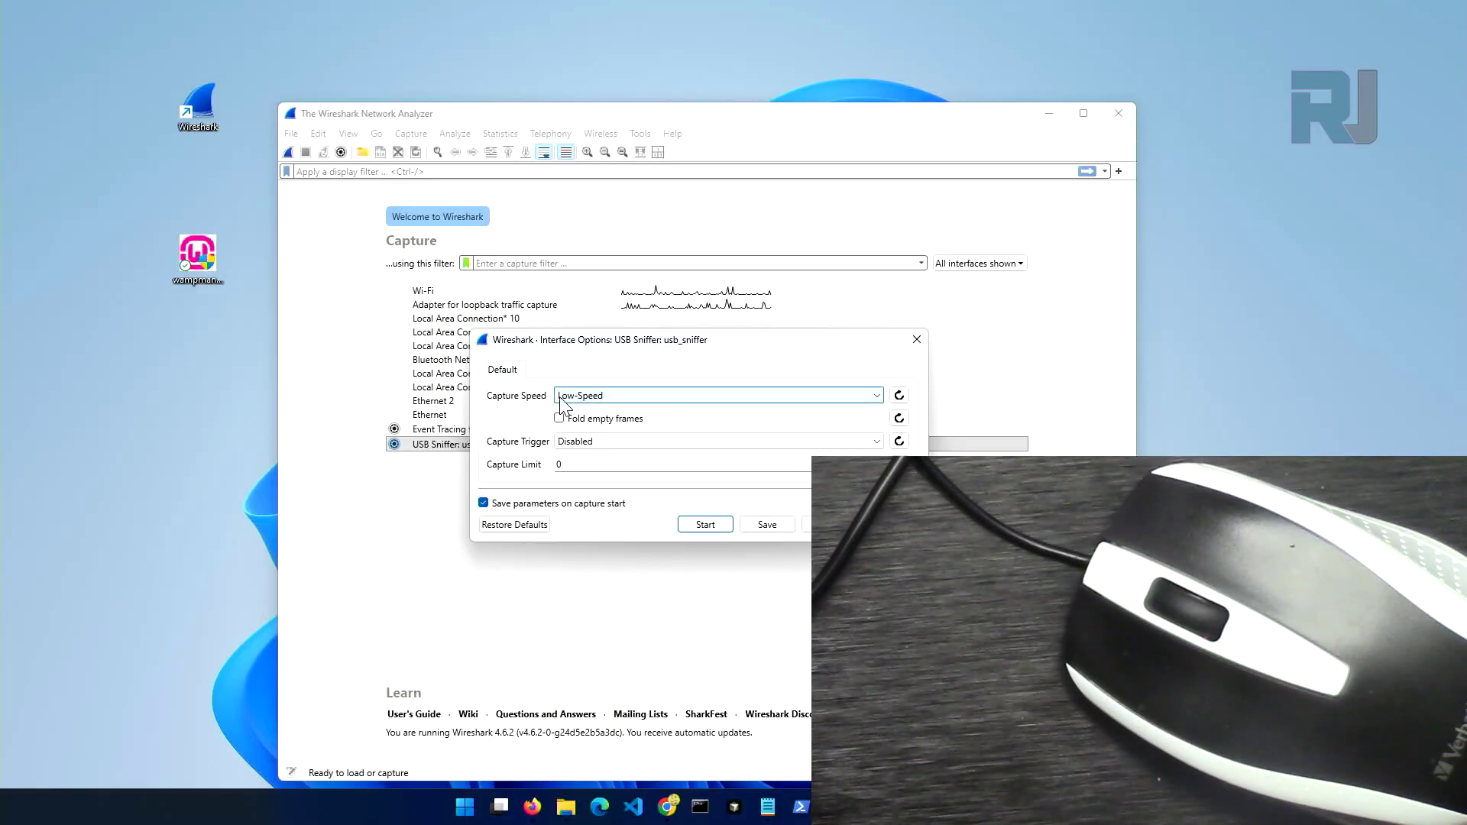
{"action": "left_click", "coordinate": [589, 398]}
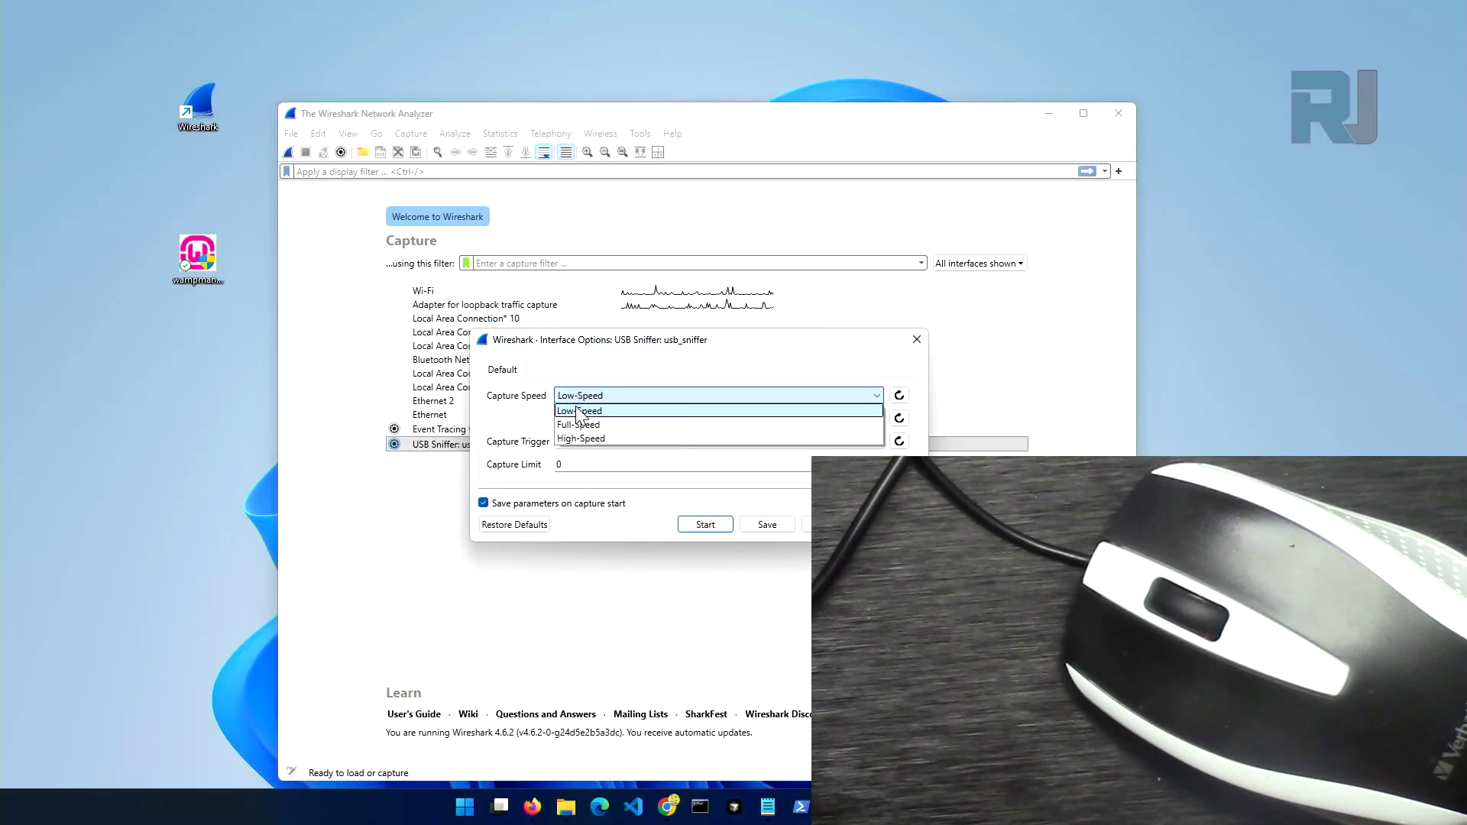
{"action": "left_click", "coordinate": [575, 411]}
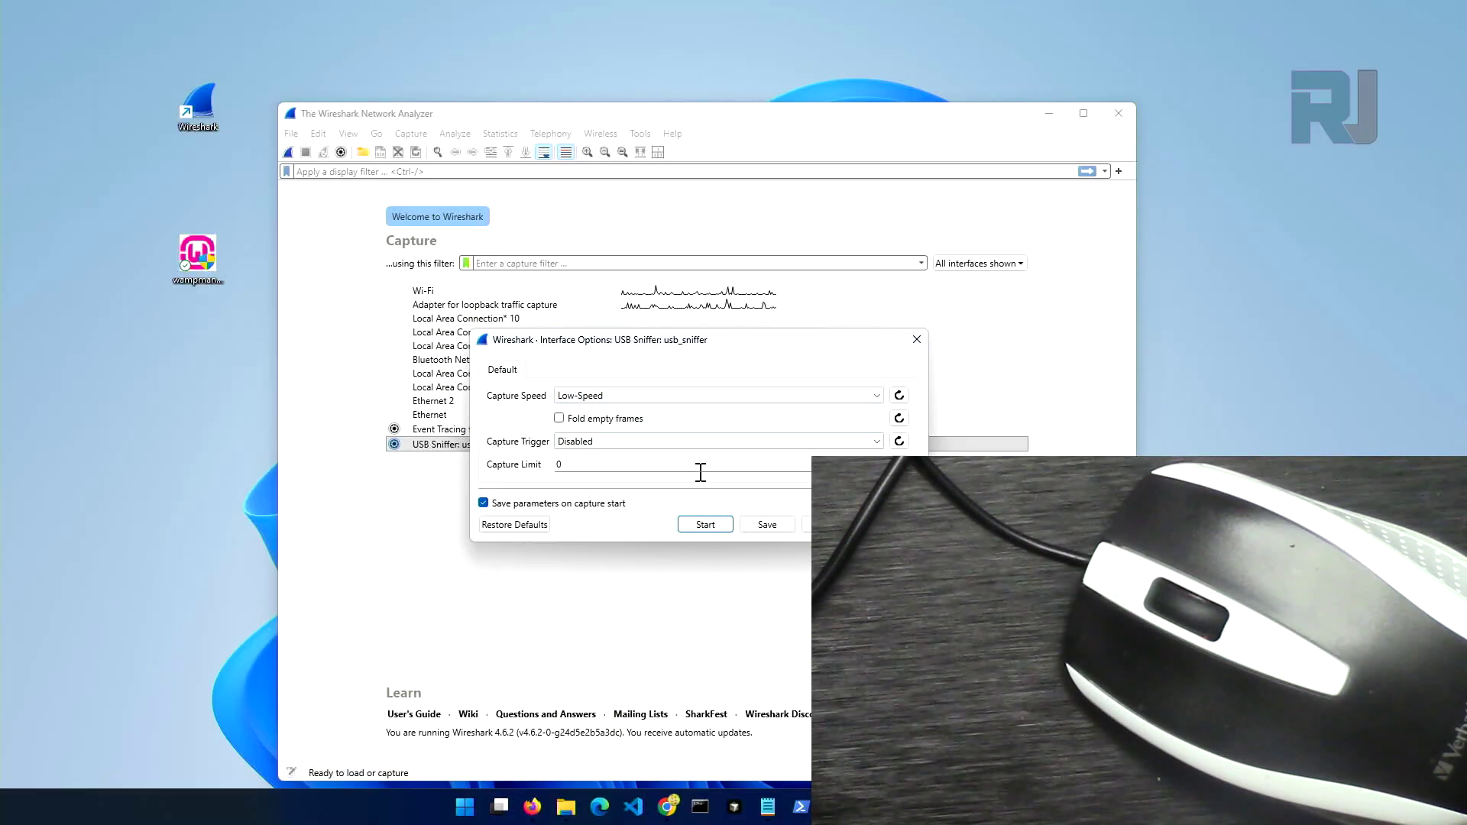
{"action": "left_click", "coordinate": [713, 527]}
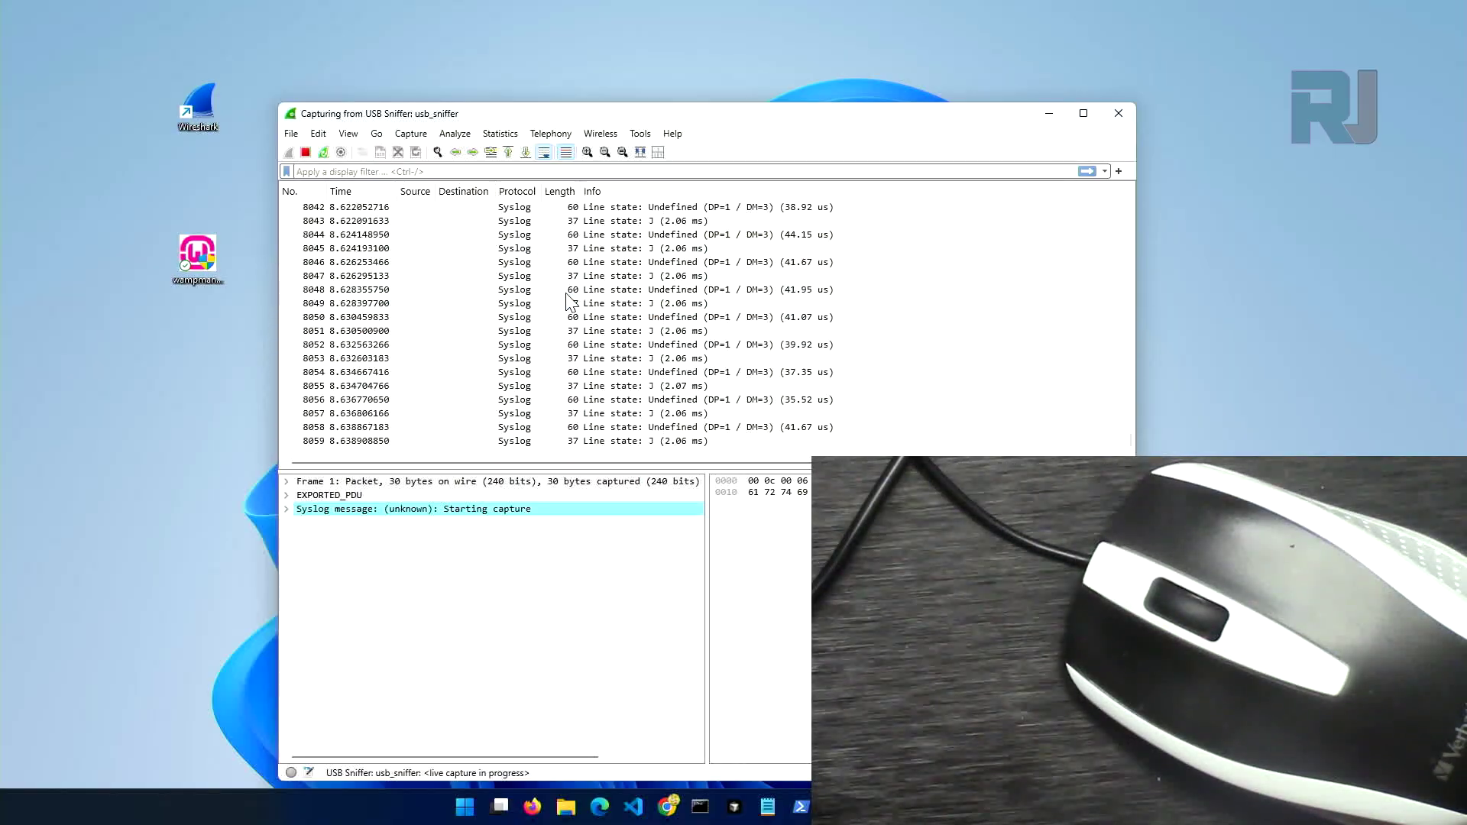
Examine the incoming Syslog line-state packets in the live USB Sniffer capture, down to the newest ones
{"action": "left_click", "coordinate": [524, 290]}
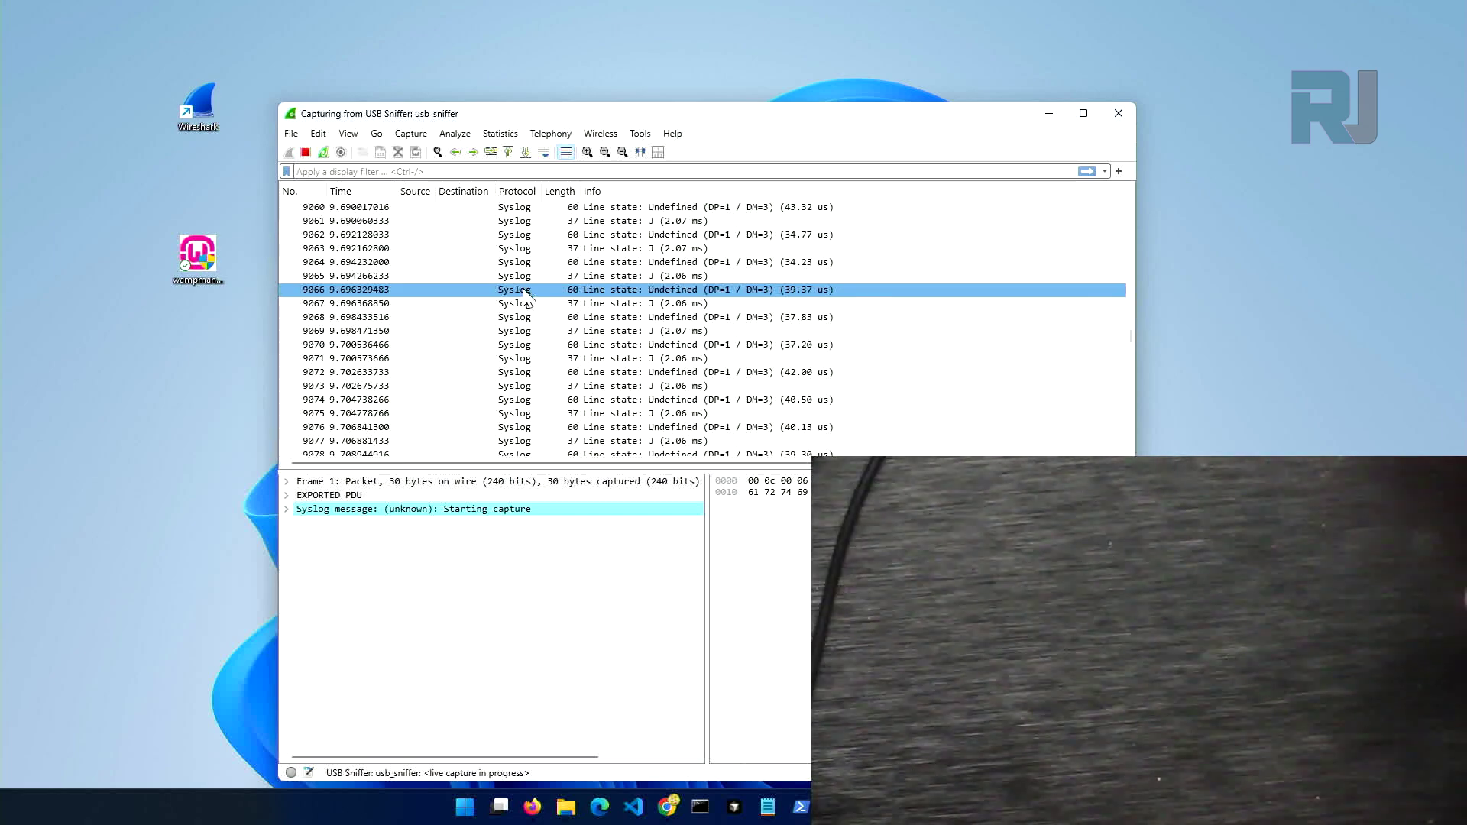
{"action": "scroll", "coordinate": [533, 306], "scroll_direction": "down", "scroll_amount": 20}
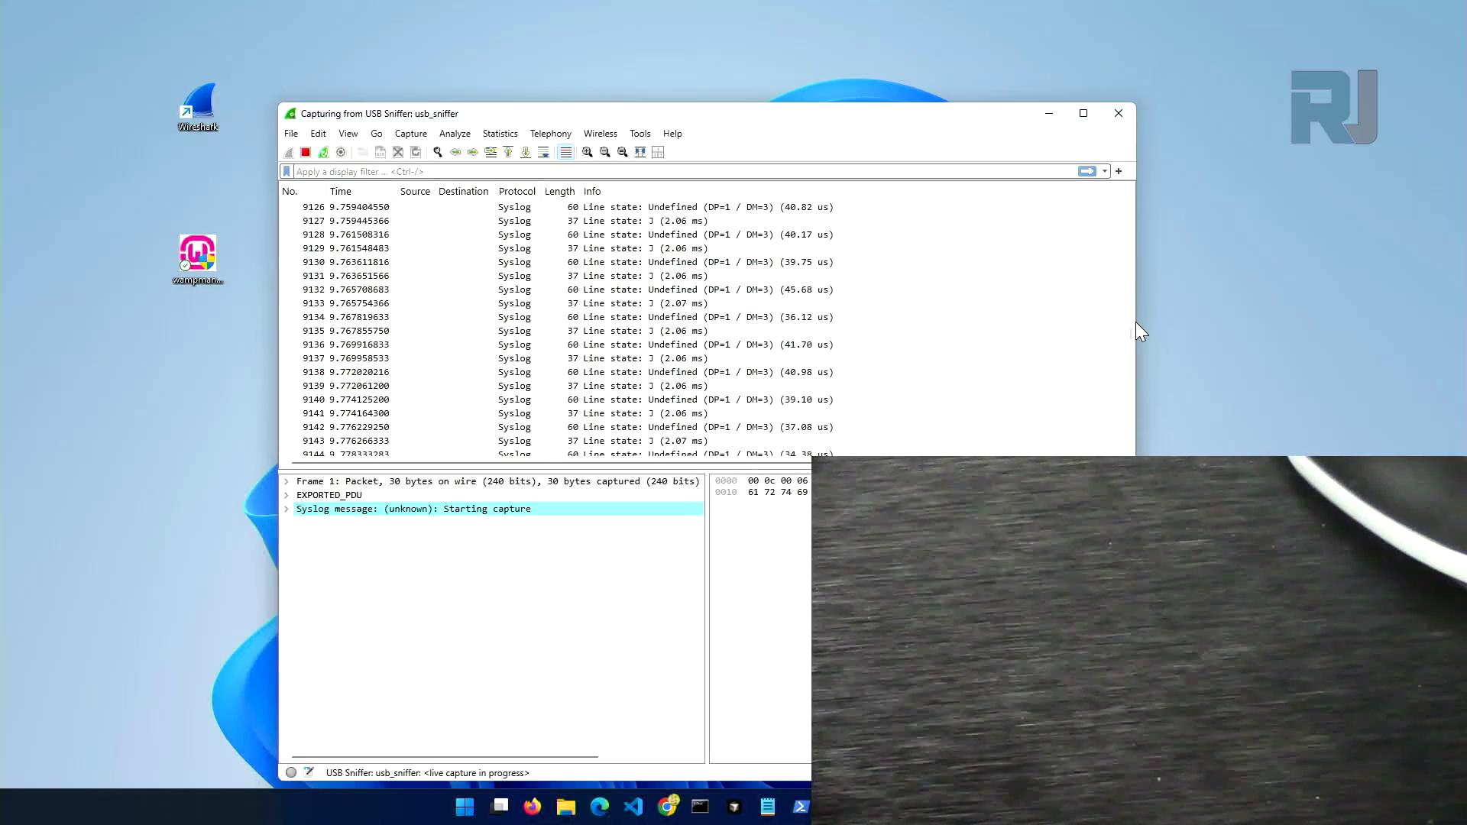
{"action": "left_click_drag", "start_coordinate": [1130, 332], "coordinate": [1136, 401]}
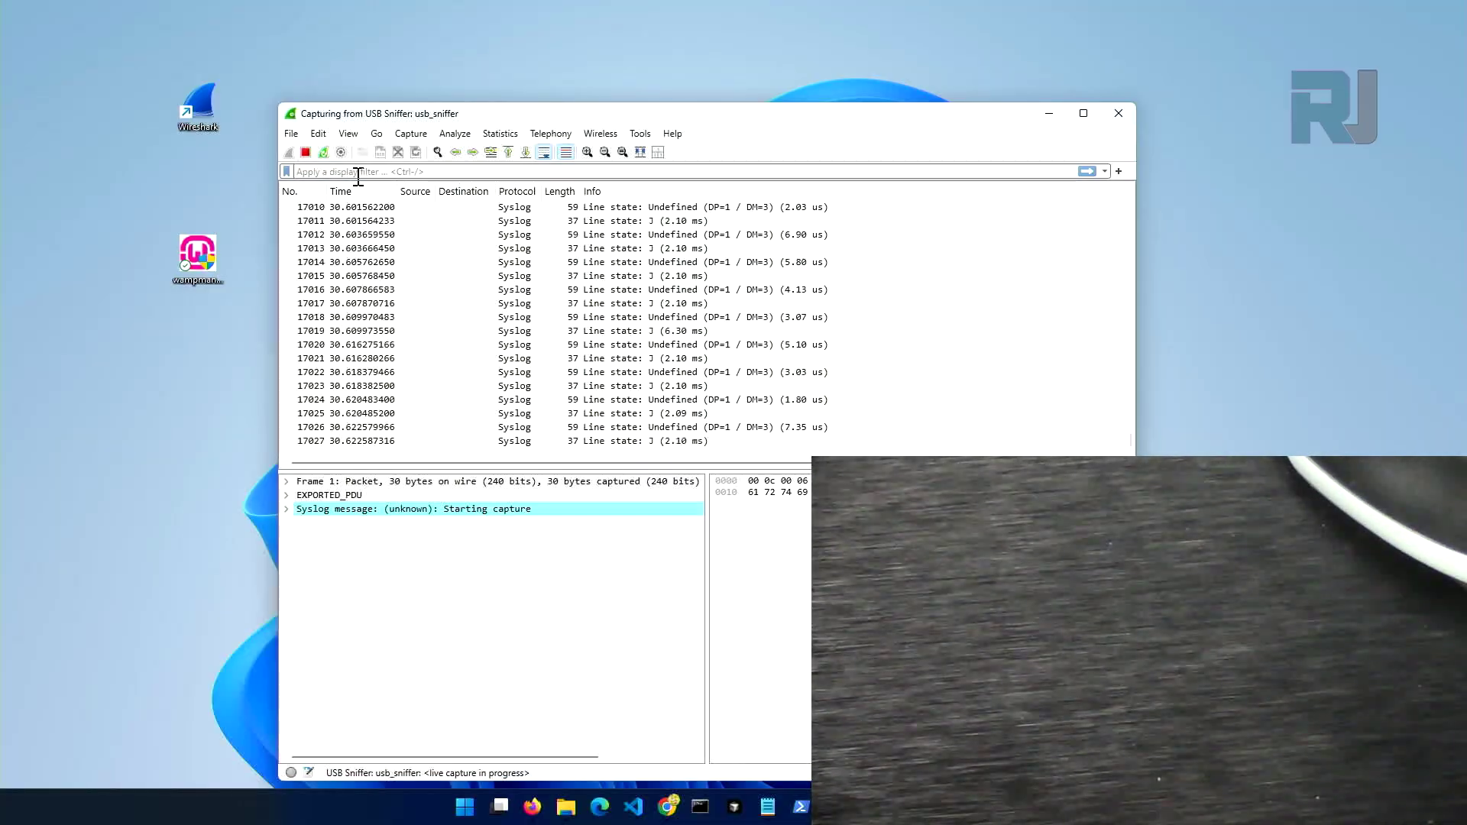
Apply the display filter usbll to the live capture and stop capturing
{"action": "type", "text": "u"}
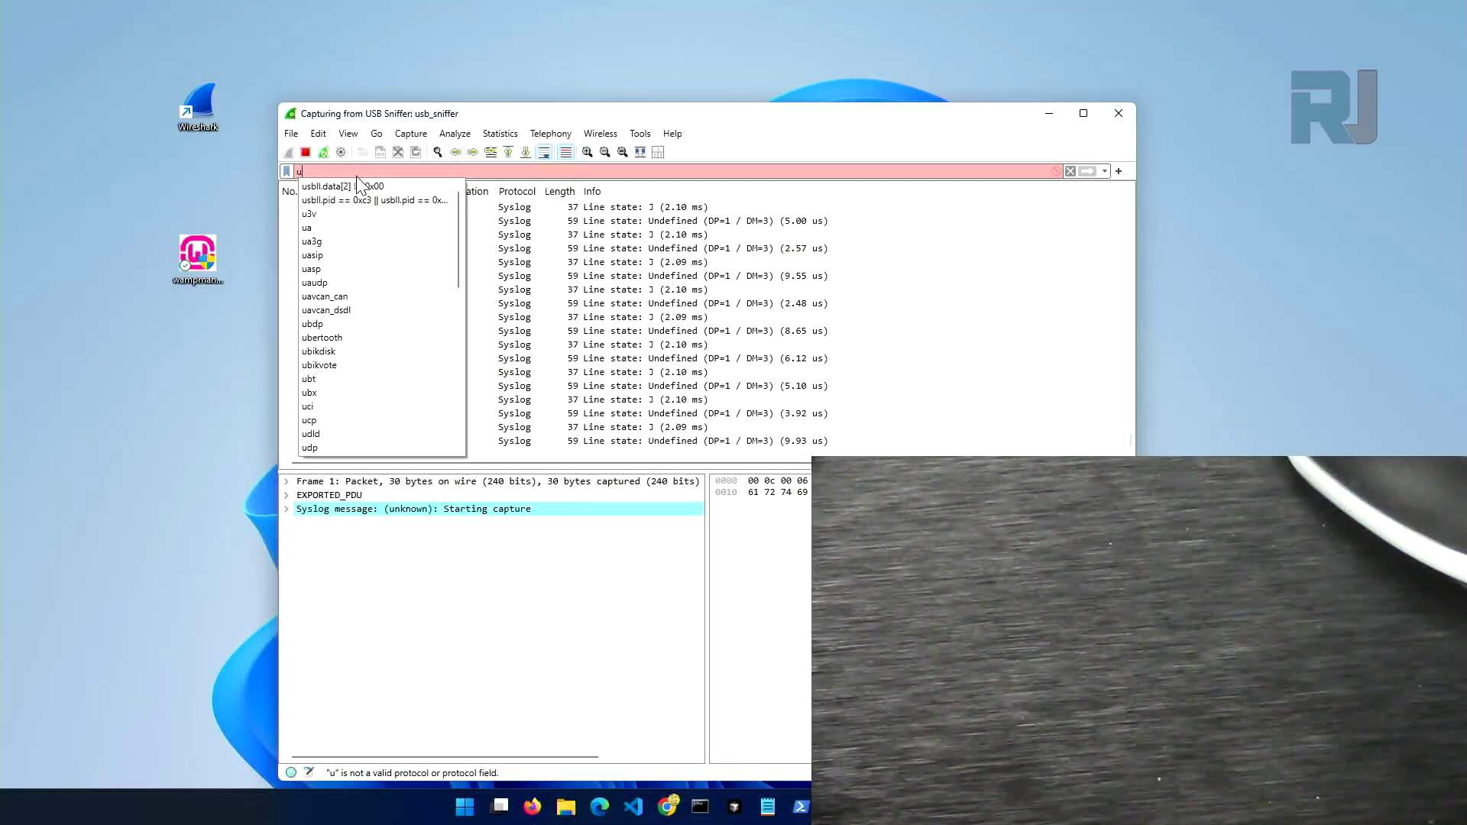
{"action": "type", "text": "sbll"}
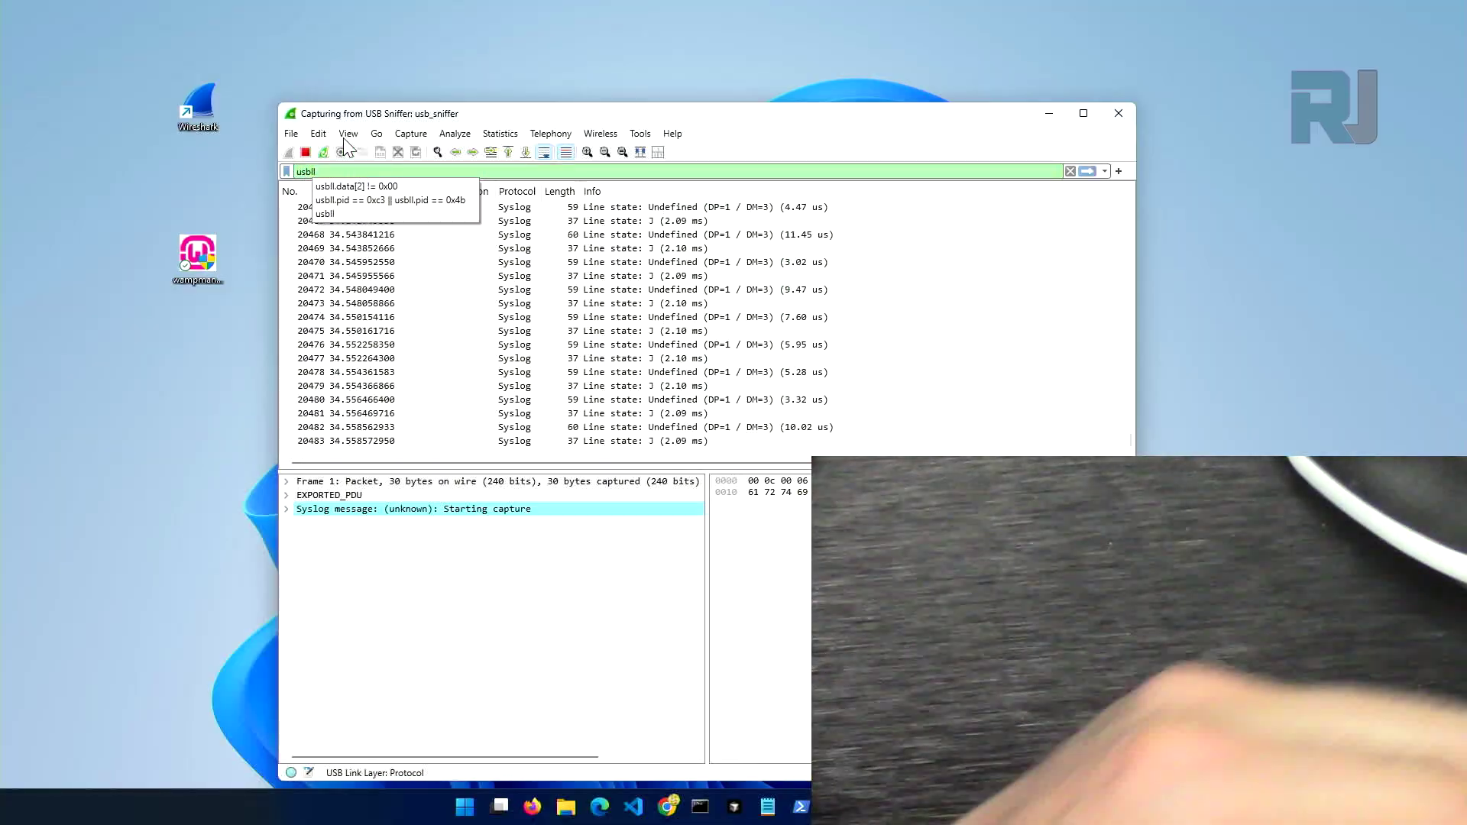
{"action": "left_click", "coordinate": [327, 214]}
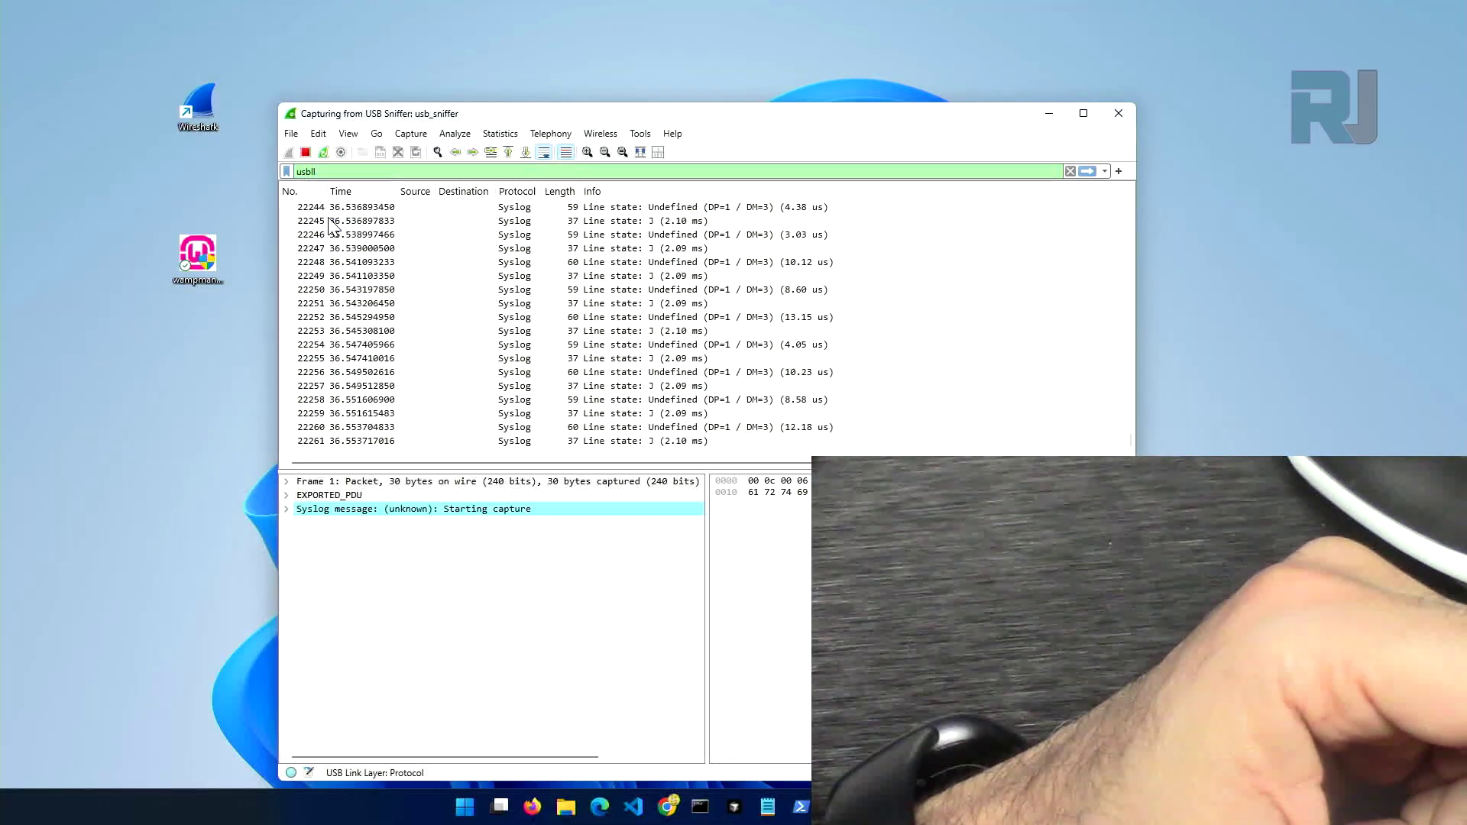
{"action": "left_click", "coordinate": [1088, 172]}
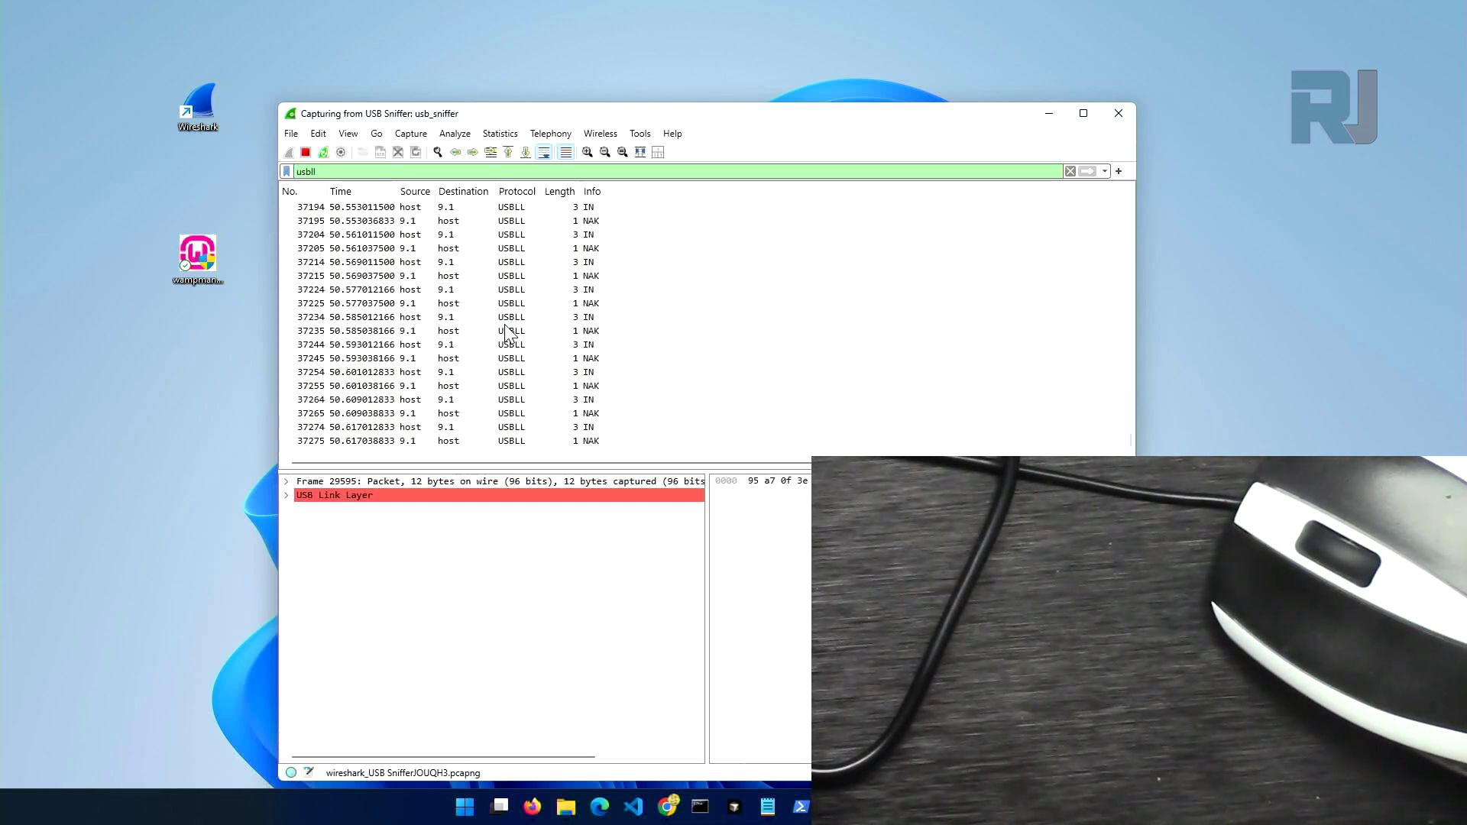
{"action": "left_click", "coordinate": [306, 153]}
{"action": "left_click", "coordinate": [573, 317]}
{"action": "key", "text": "ctrl+slash"}
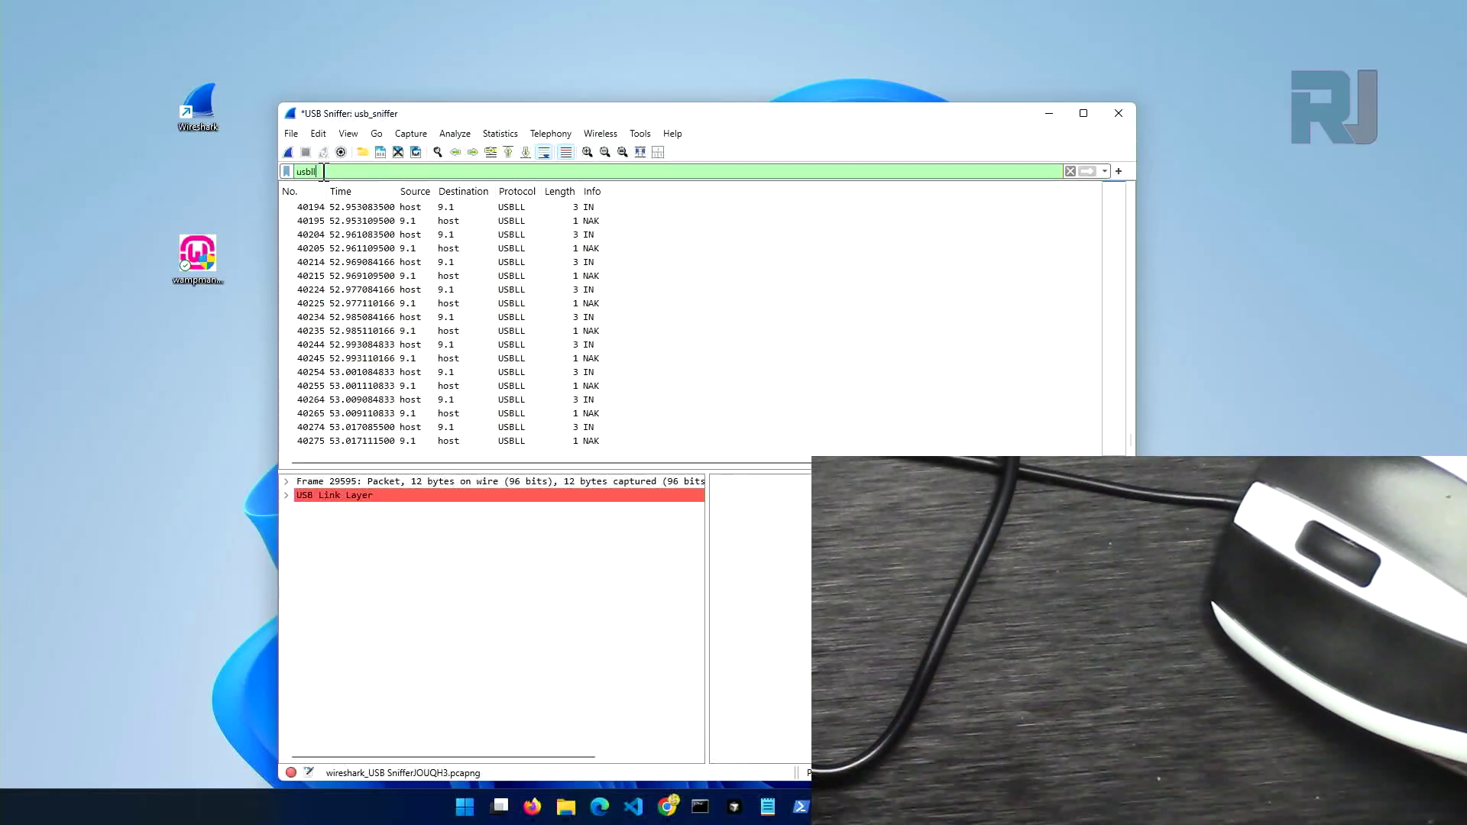
Examine the USB Link Layer details of the alternating IN and NAK packets in the filtered list
{"action": "left_click", "coordinate": [595, 344]}
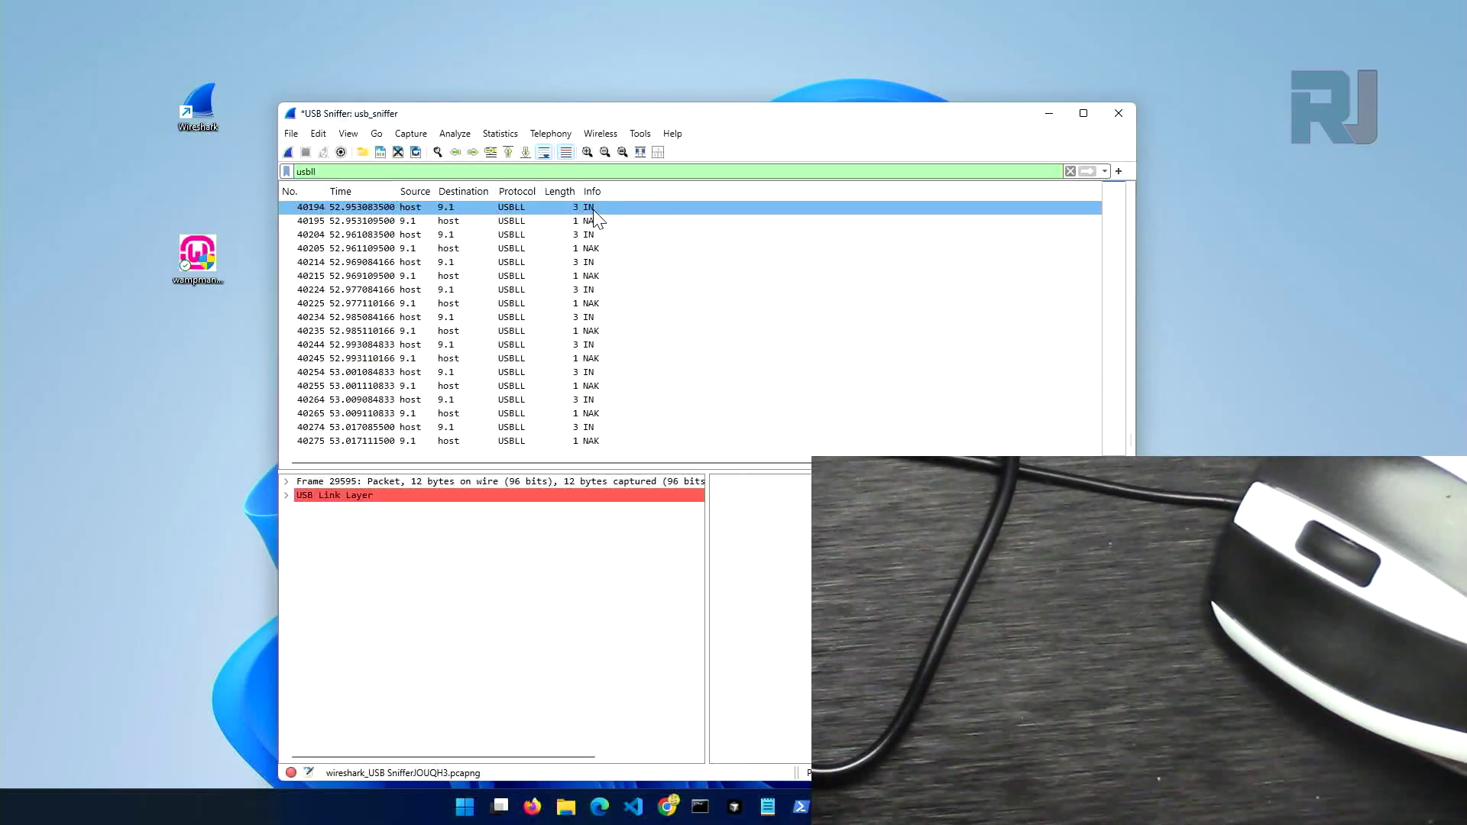
{"action": "left_click", "coordinate": [593, 210]}
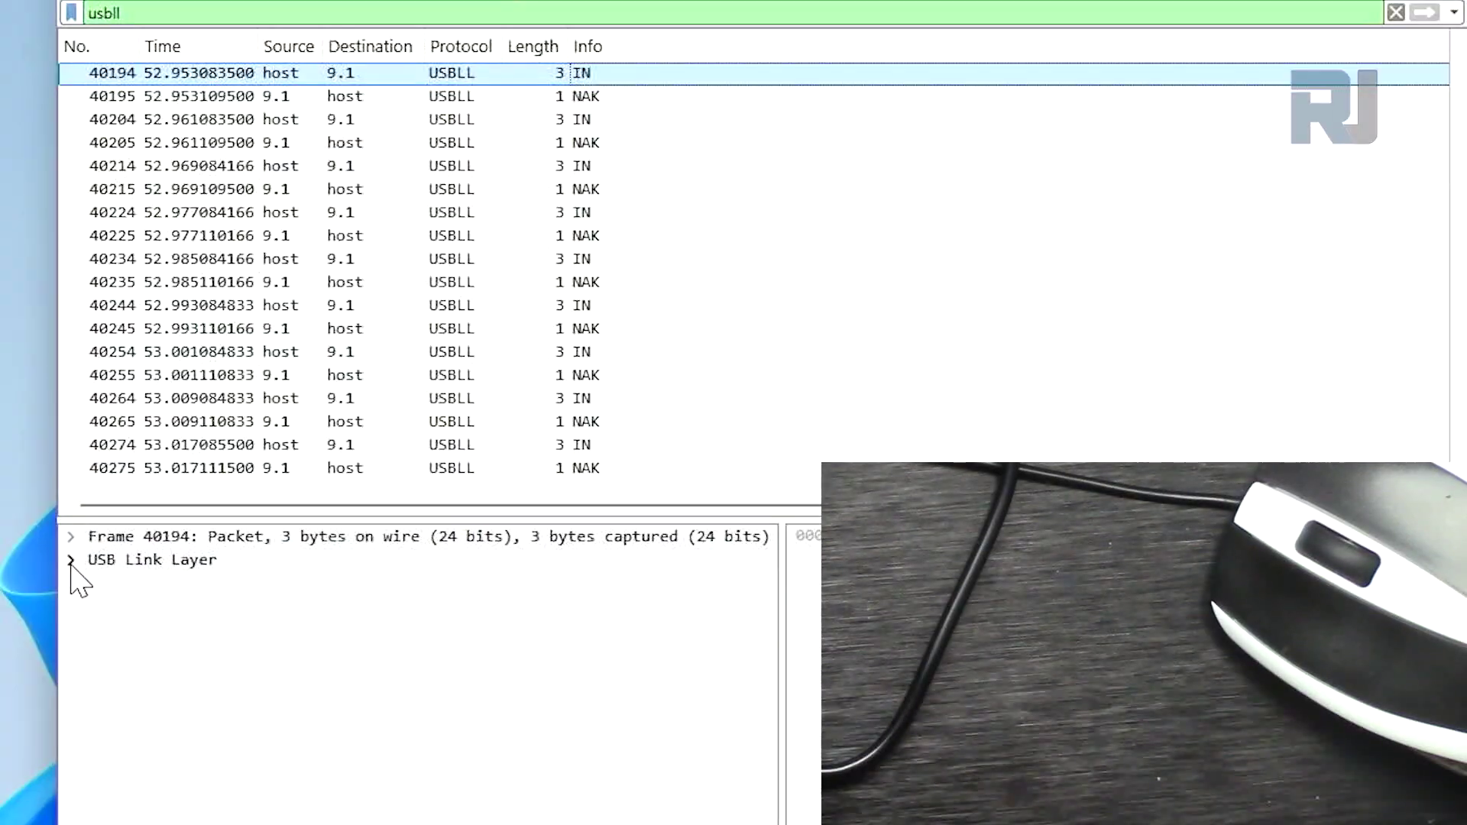
{"action": "left_click", "coordinate": [71, 562]}
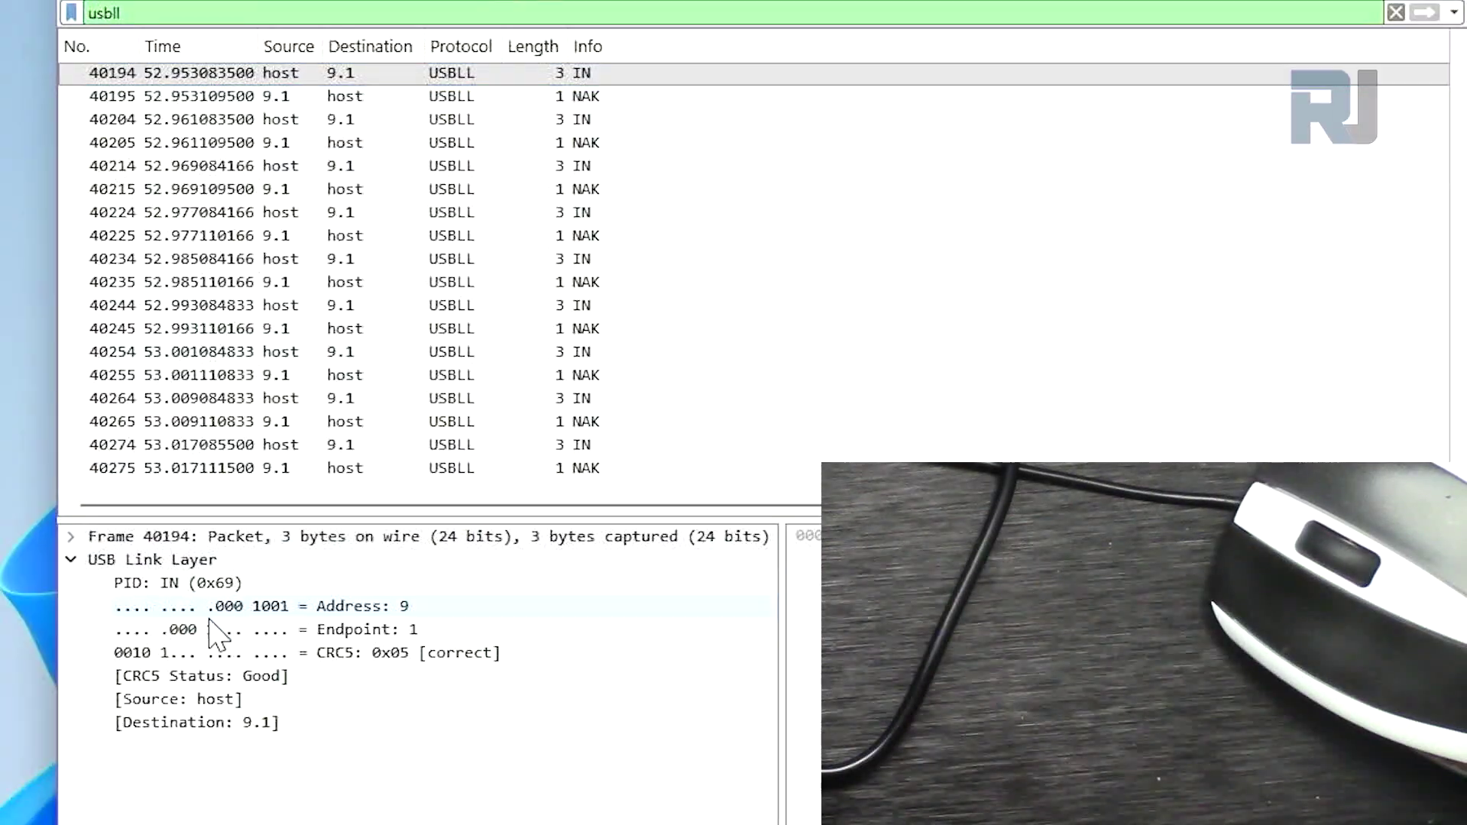
{"action": "left_click", "coordinate": [585, 98]}
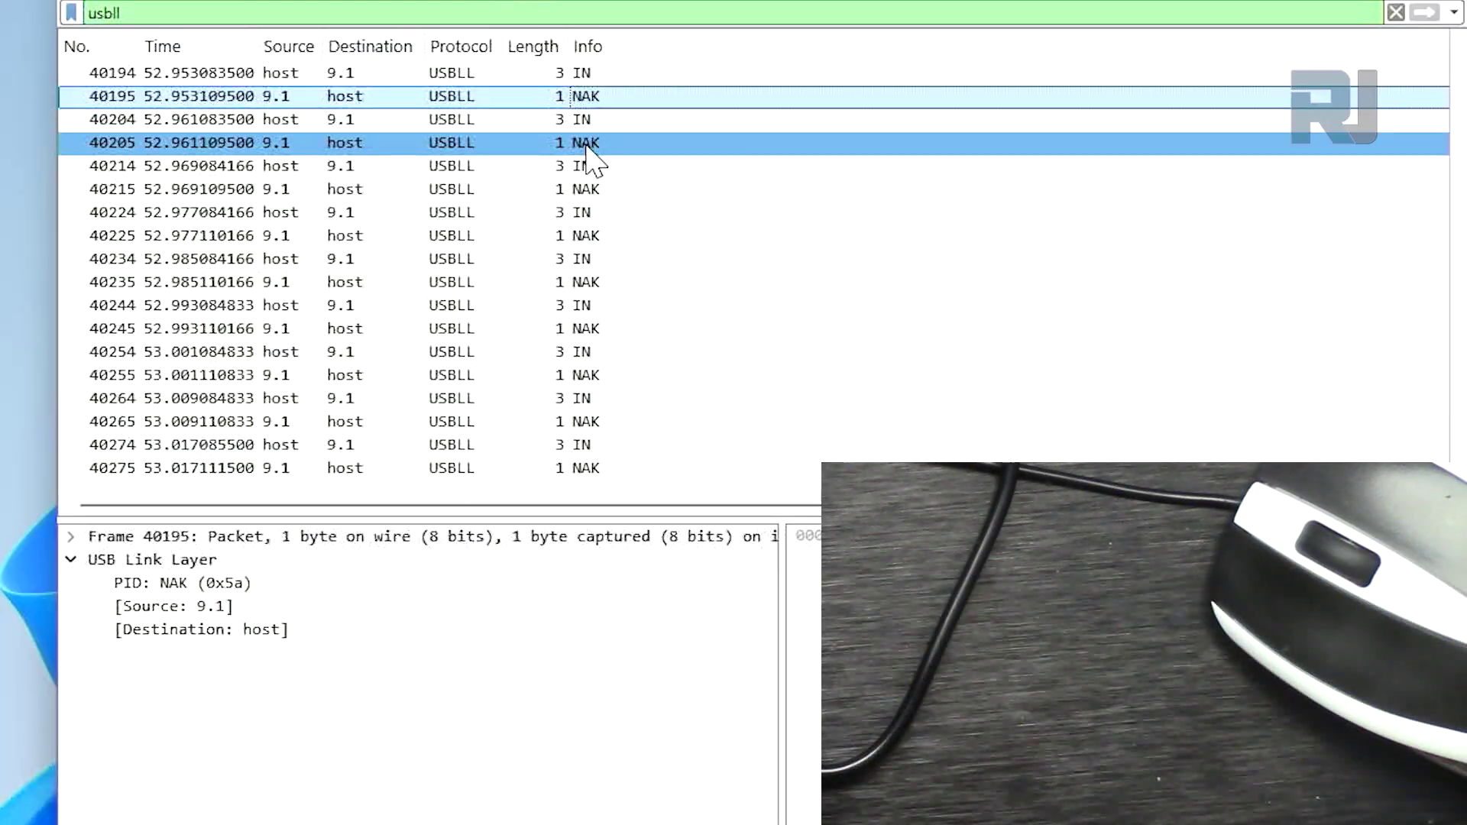
{"action": "left_click", "coordinate": [587, 148]}
{"action": "left_click", "coordinate": [590, 170]}
{"action": "left_click", "coordinate": [592, 213]}
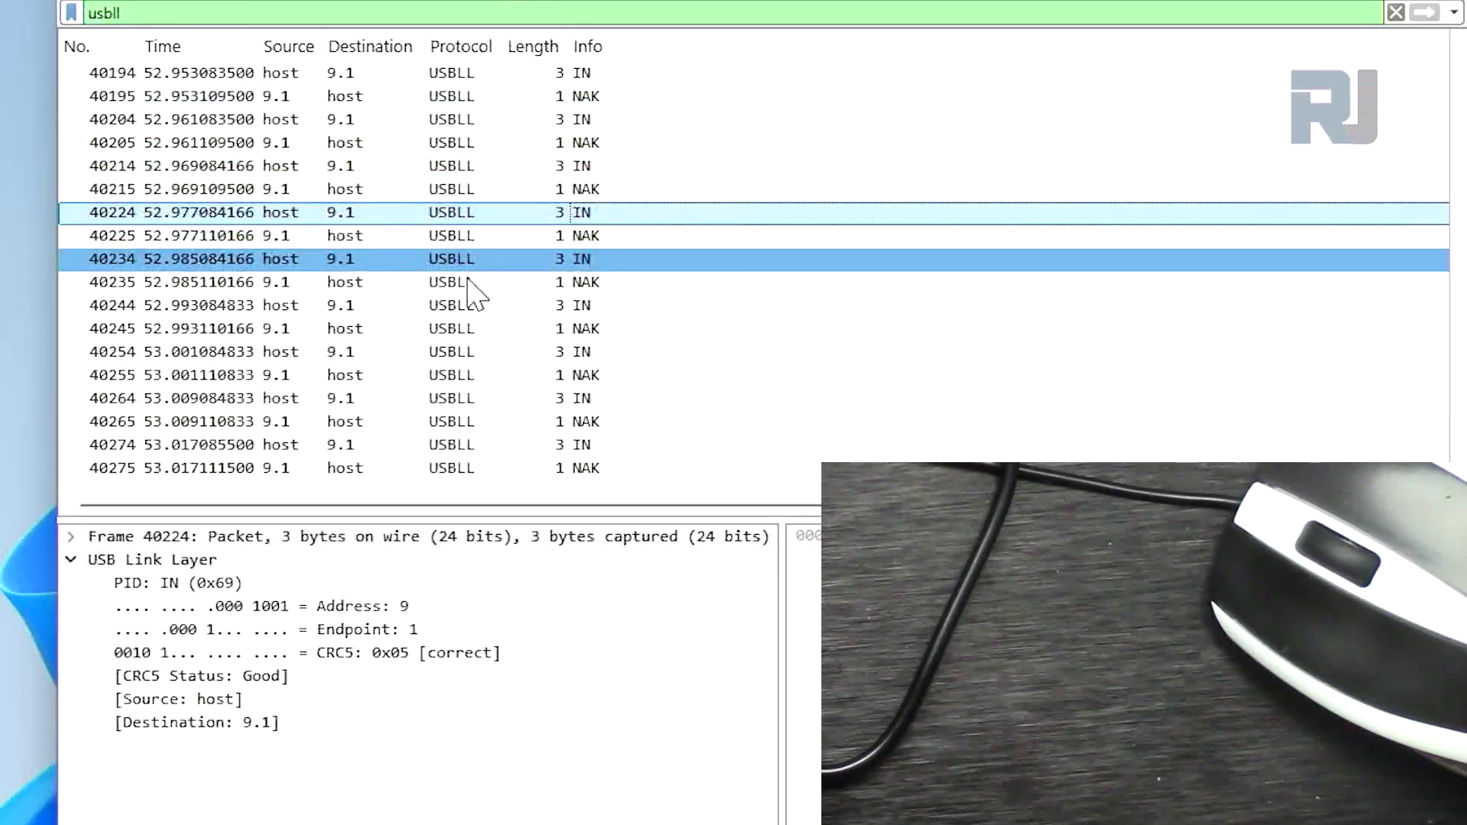
{"action": "left_click", "coordinate": [589, 235]}
{"action": "left_click", "coordinate": [581, 262]}
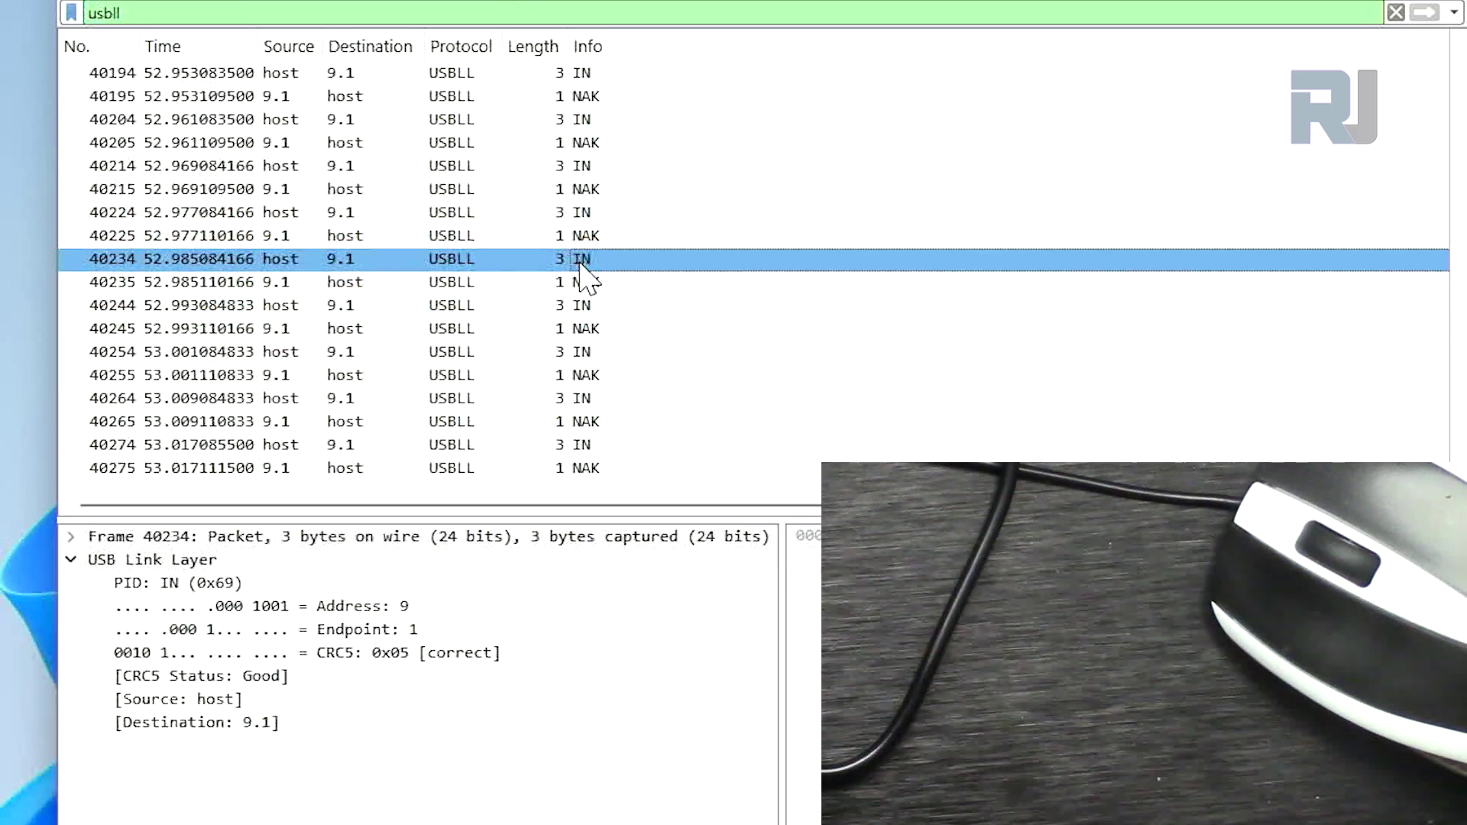
{"action": "left_click", "coordinate": [589, 241]}
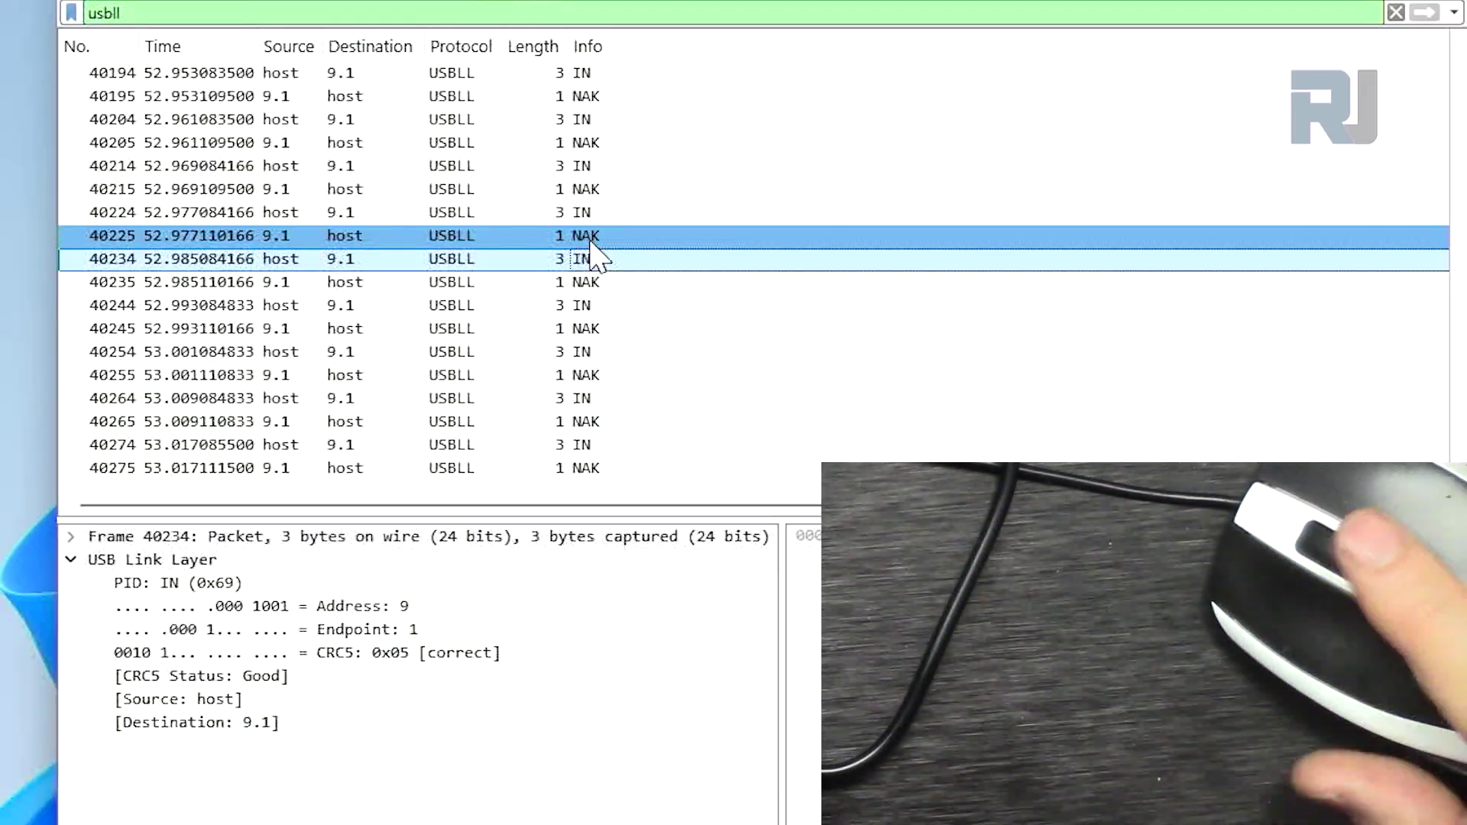
Start a new USB Sniffer capture with the usbll filter kept and locate the mouse's DATA0 and DATA1 packets
{"action": "left_click", "coordinate": [85, 2]}
{"action": "key", "text": "Return"}
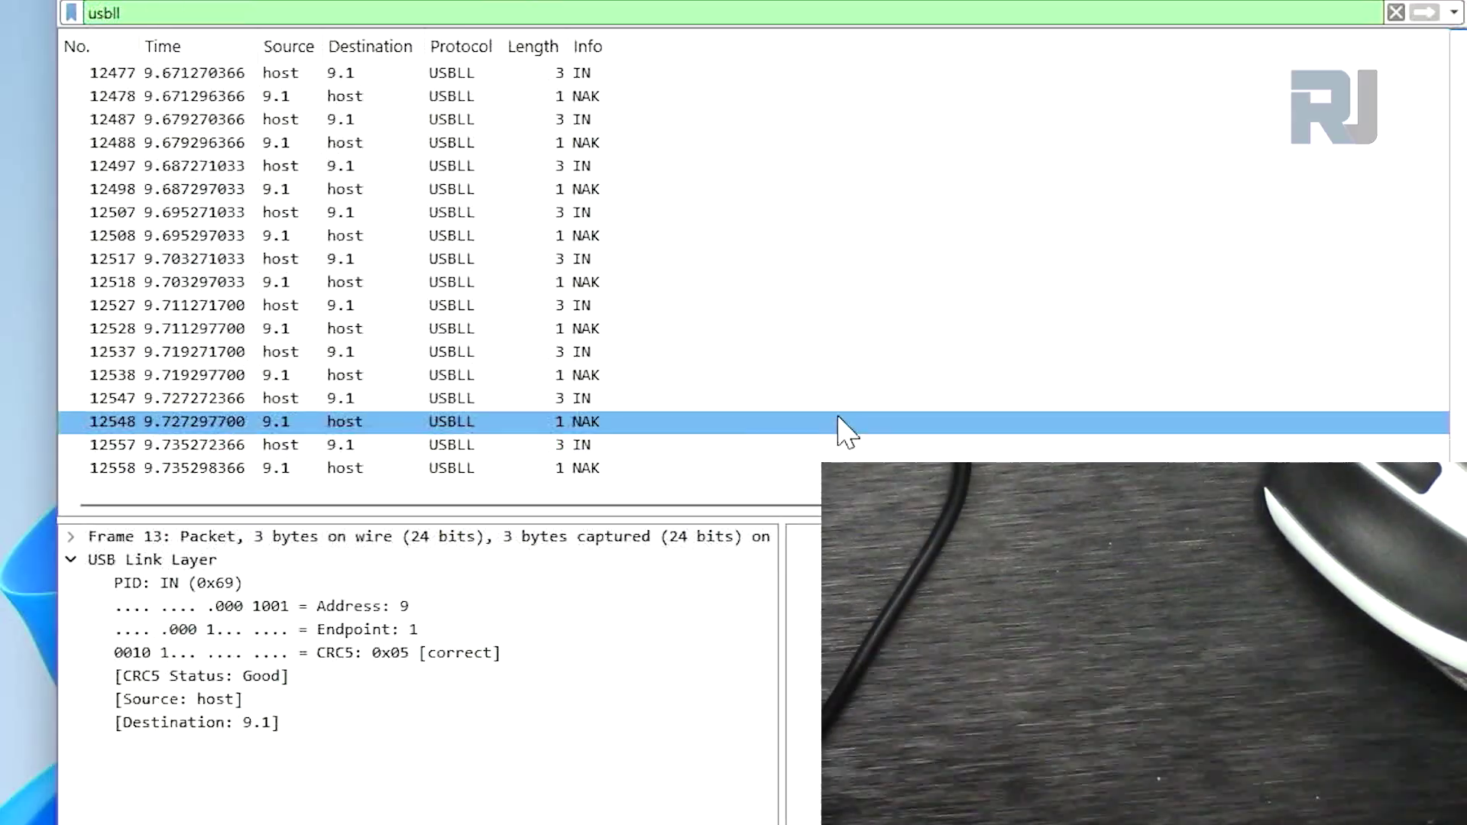
{"action": "scroll", "coordinate": [812, 415], "scroll_direction": "up", "scroll_amount": 20}
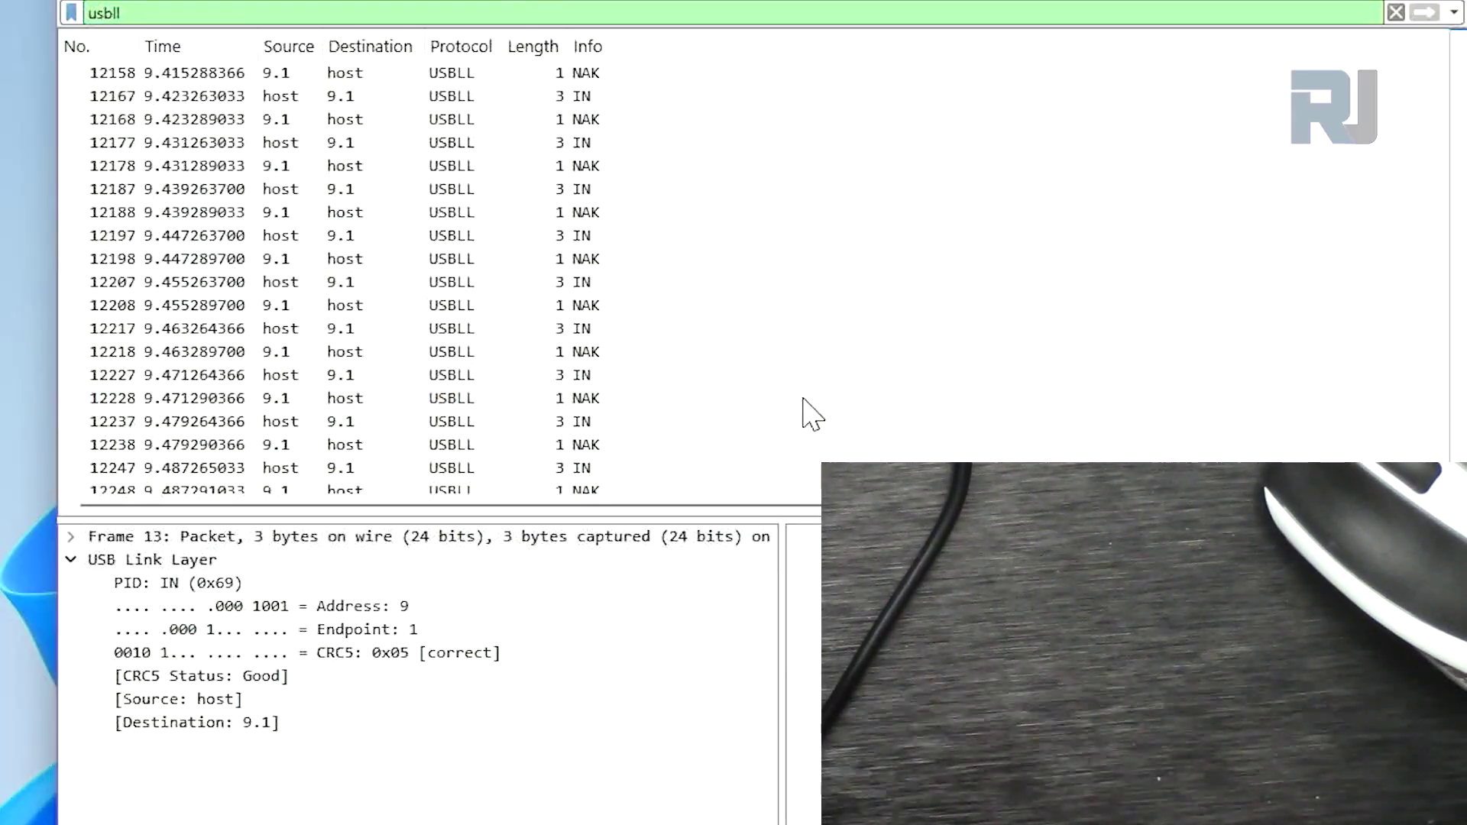
{"action": "scroll", "coordinate": [344, 278], "scroll_direction": "up", "scroll_amount": 20}
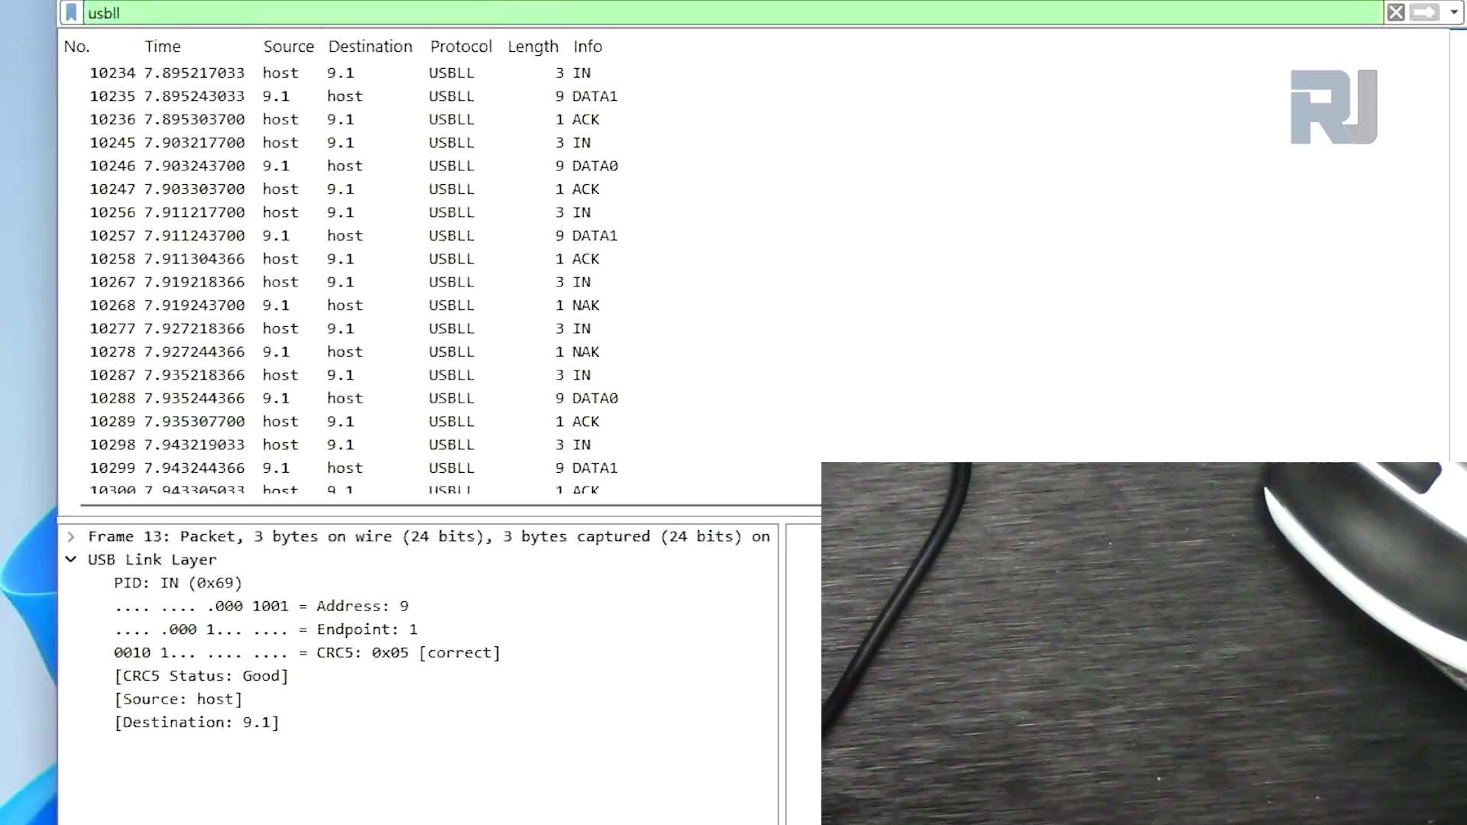
Compare the USB Link Layer PID and data fields of several DATA0 and DATA1 packets
{"action": "left_click_drag", "start_coordinate": [657, 165], "coordinate": [584, 243]}
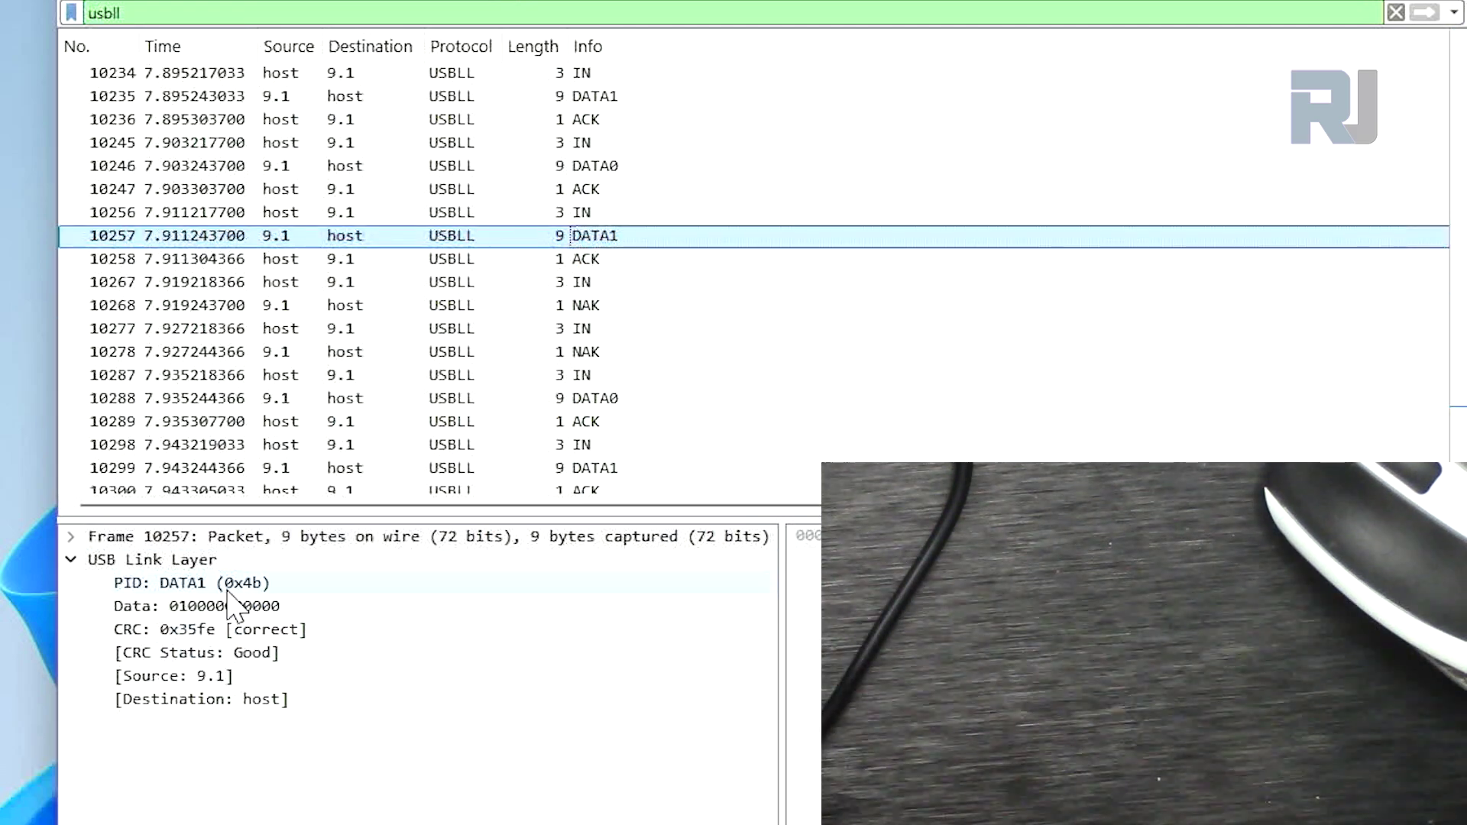
{"action": "left_click", "coordinate": [618, 166]}
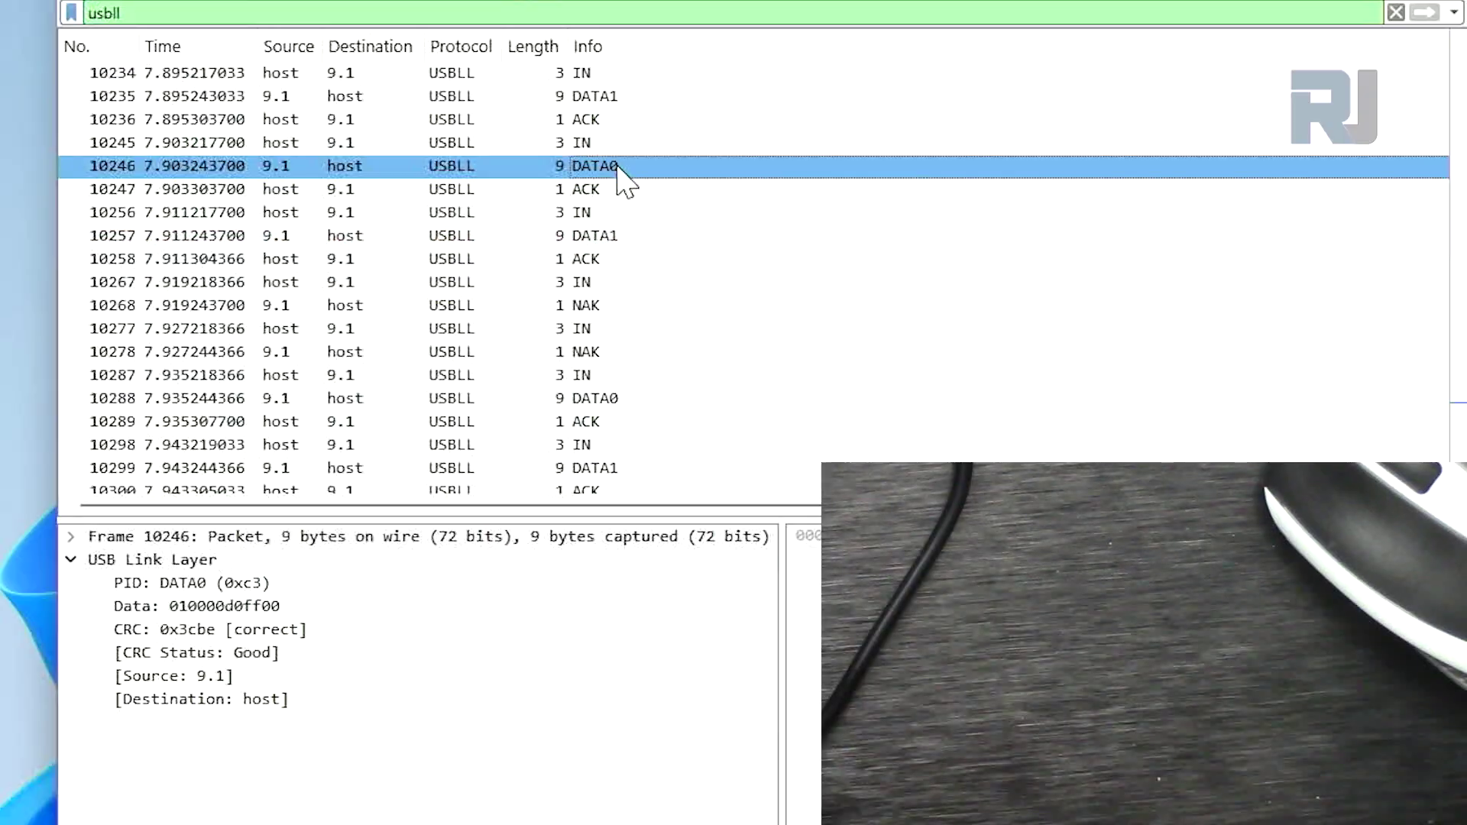
{"action": "left_click", "coordinate": [603, 237]}
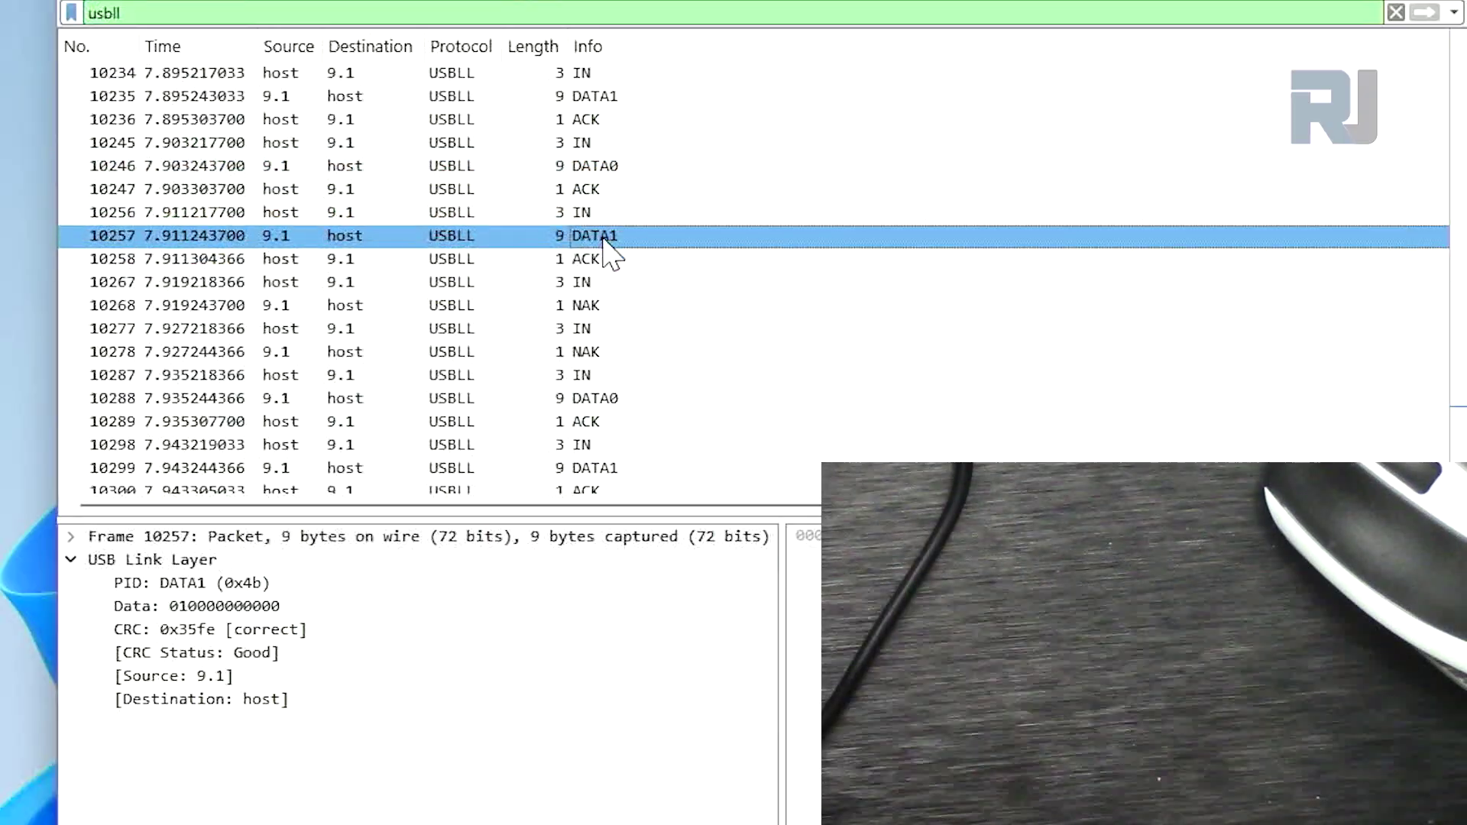
{"action": "left_click", "coordinate": [602, 398]}
{"action": "left_click", "coordinate": [606, 468]}
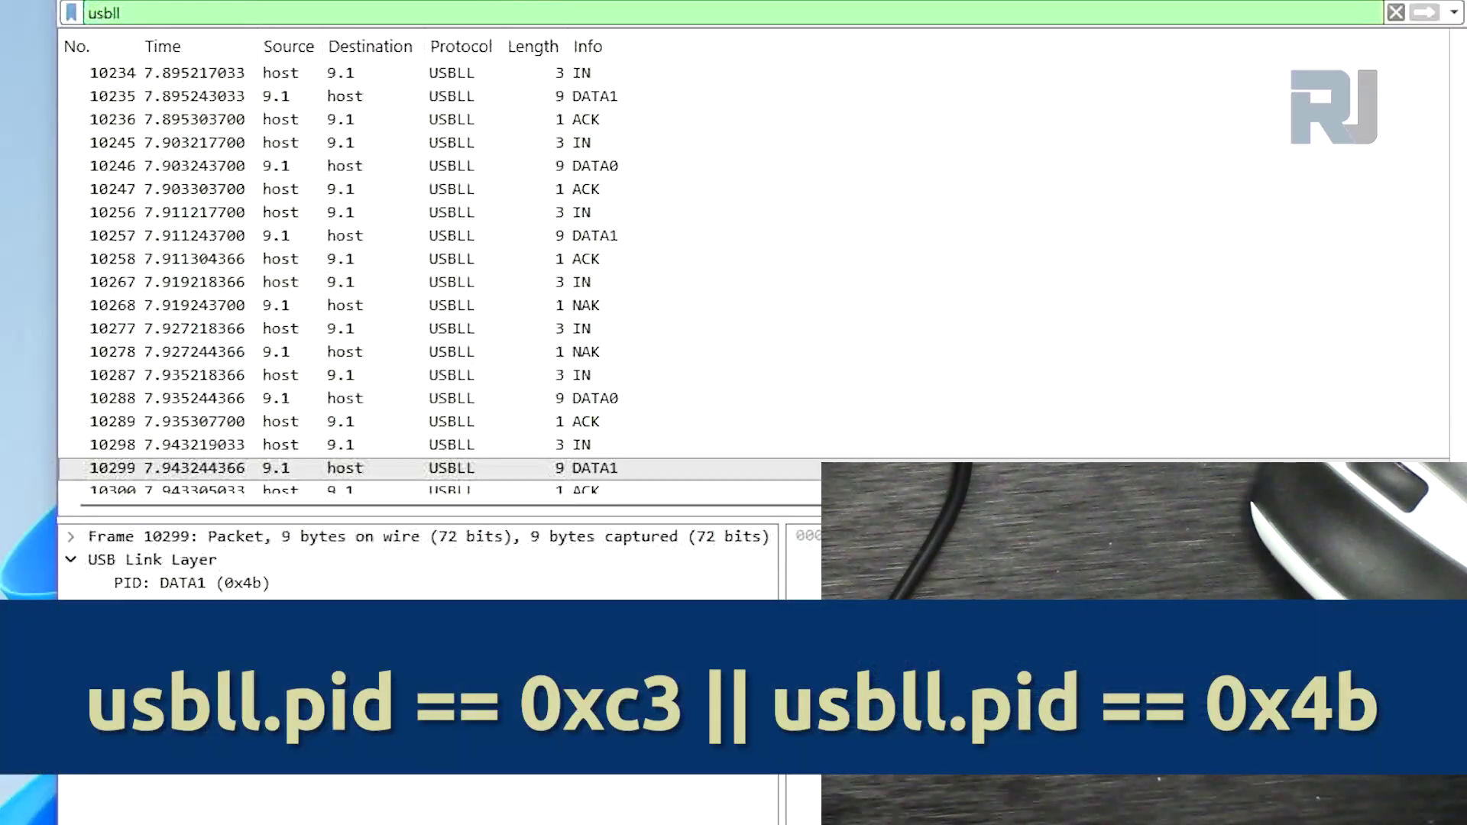
Enter the display filter usbll.pid == 0xc3 || usbll.pid == 0x4b and check it against the PIDs of a DATA0 and a DATA1 packet
{"action": "key", "text": "ctrl+a"}
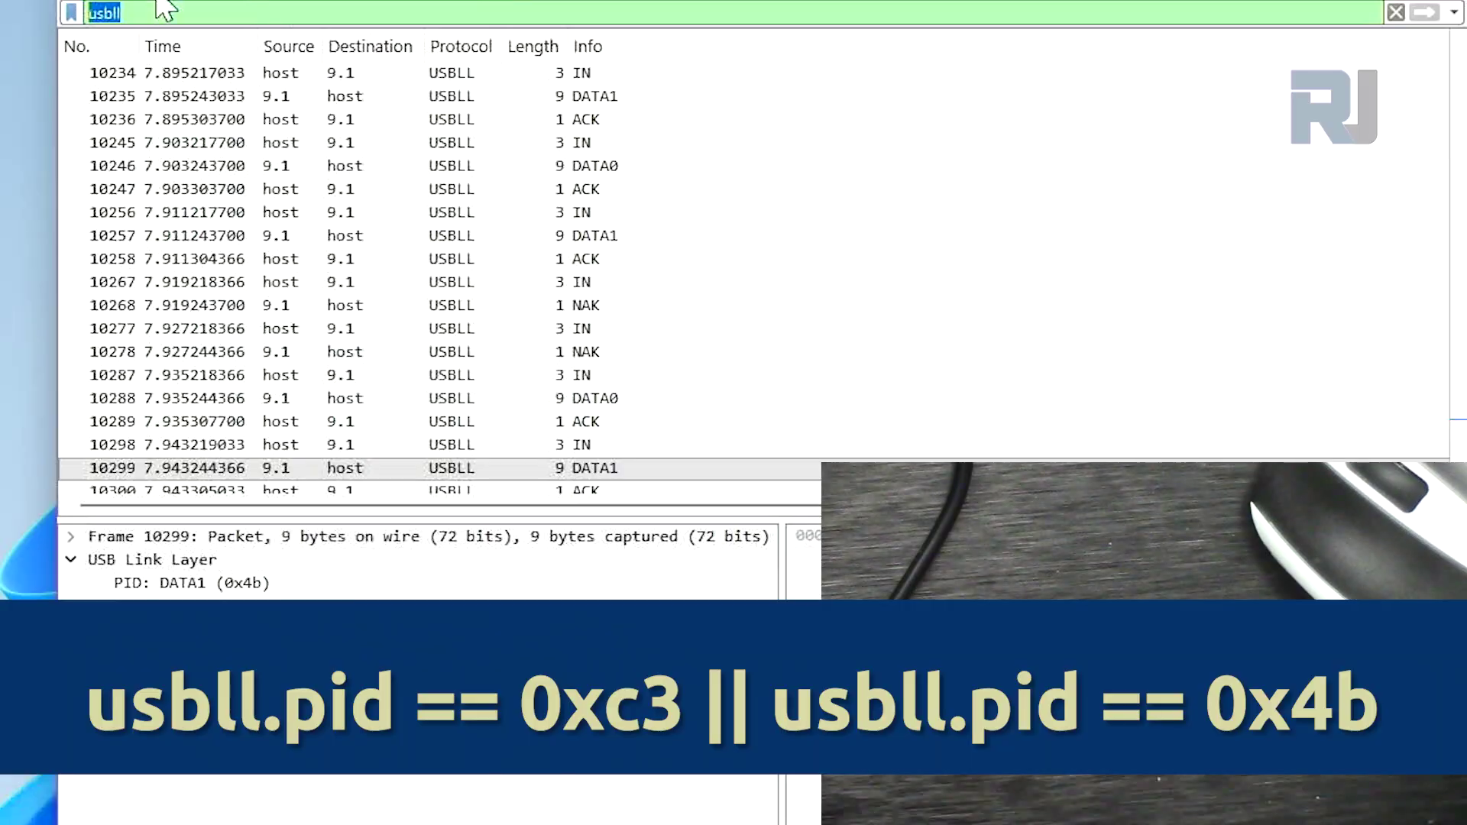
{"action": "type", "text": "usbll.pid == 0xc3 || usbll.pid == 0x4b"}
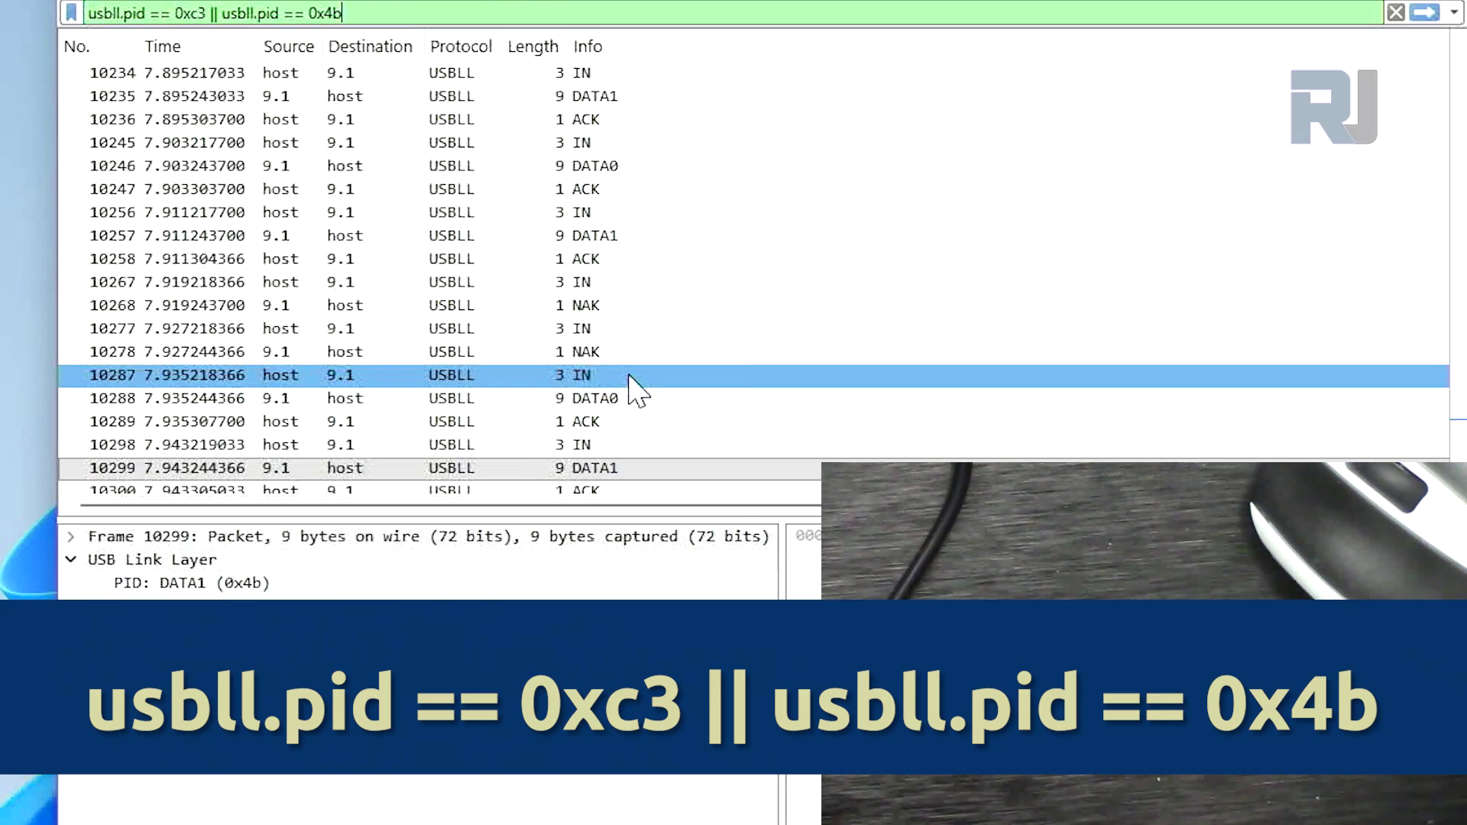
{"action": "left_click", "coordinate": [611, 398]}
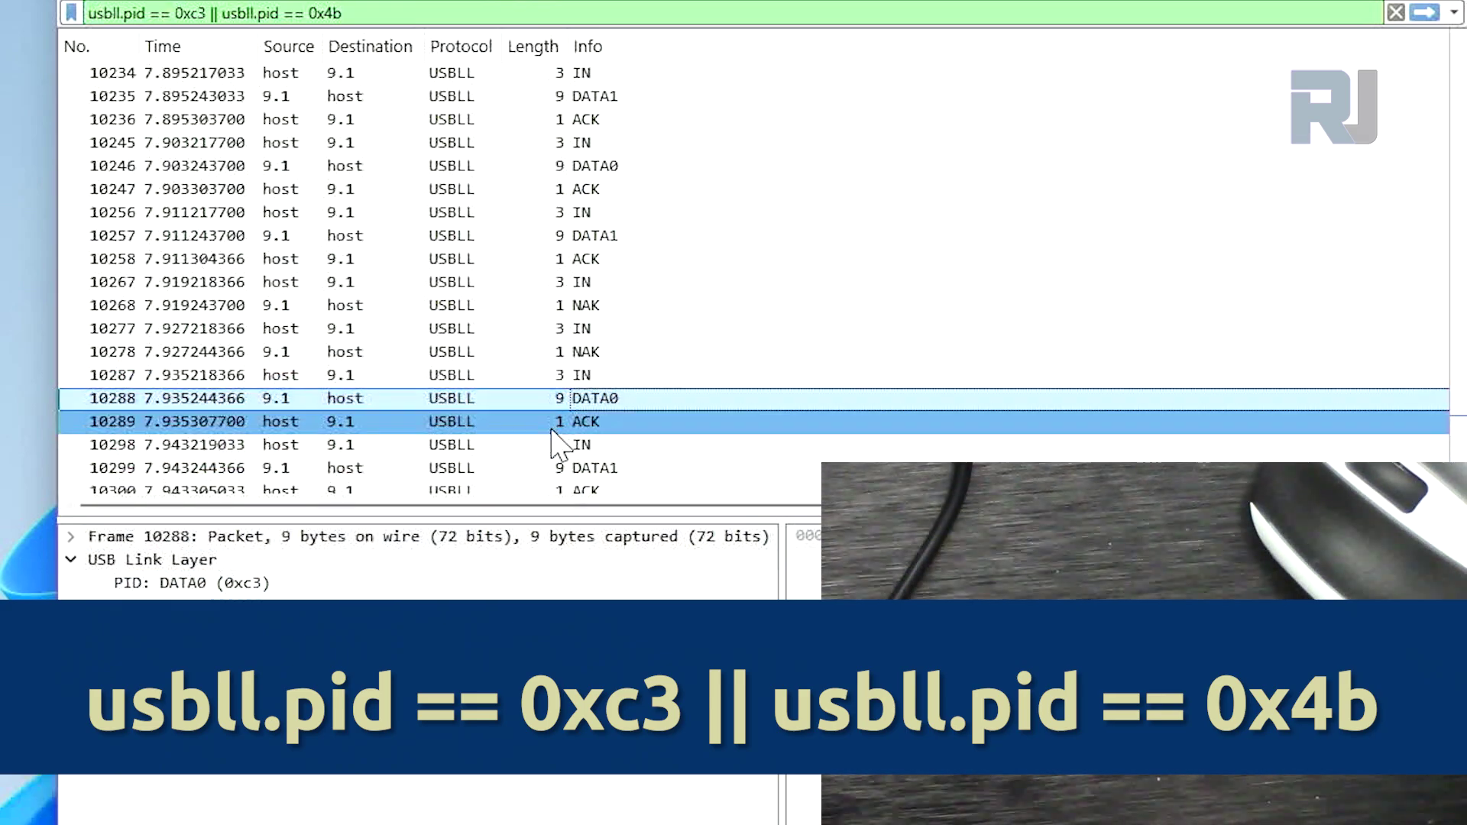
{"action": "left_click", "coordinate": [230, 583]}
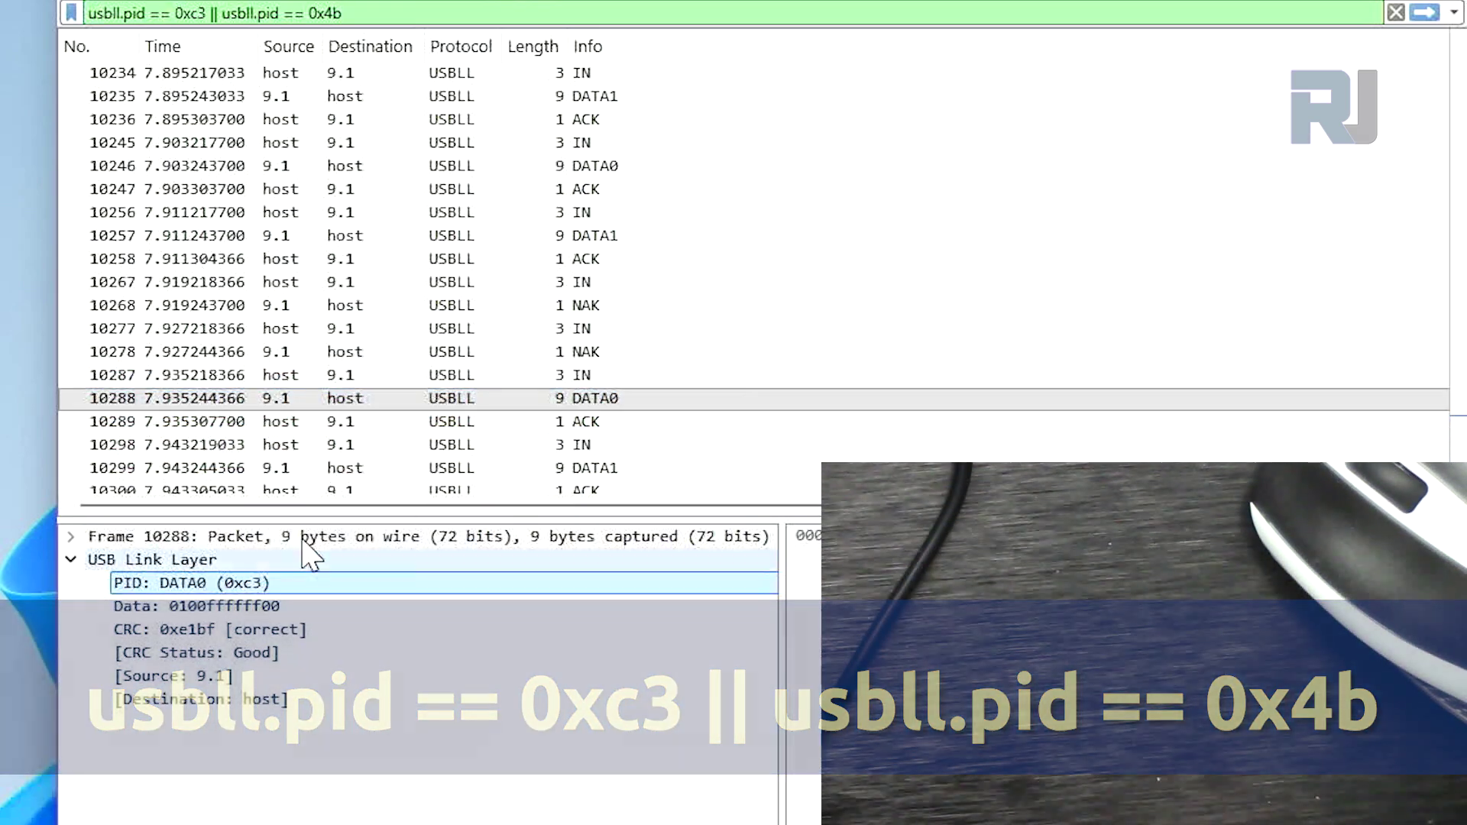
{"action": "left_click", "coordinate": [594, 468]}
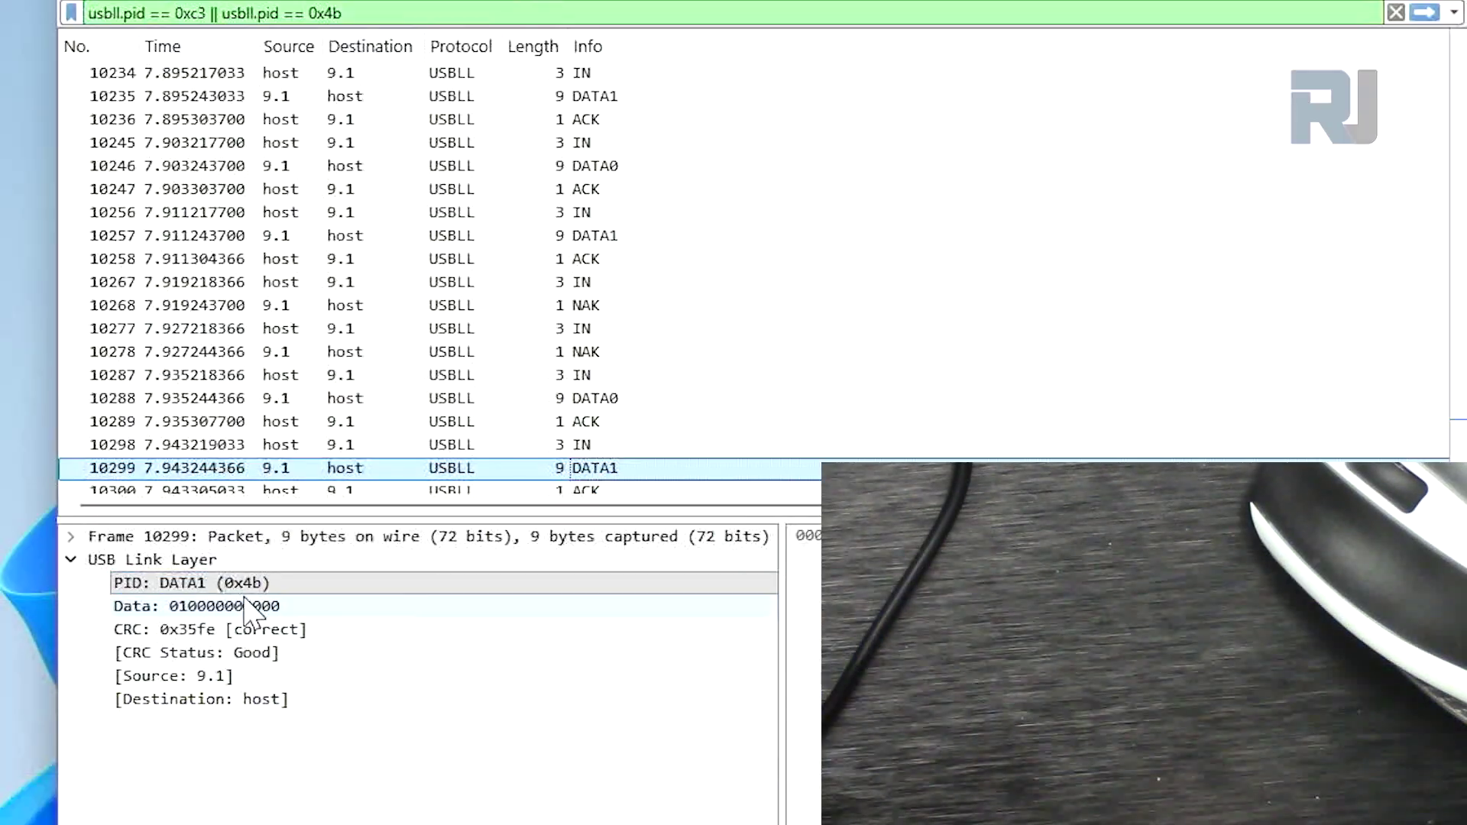